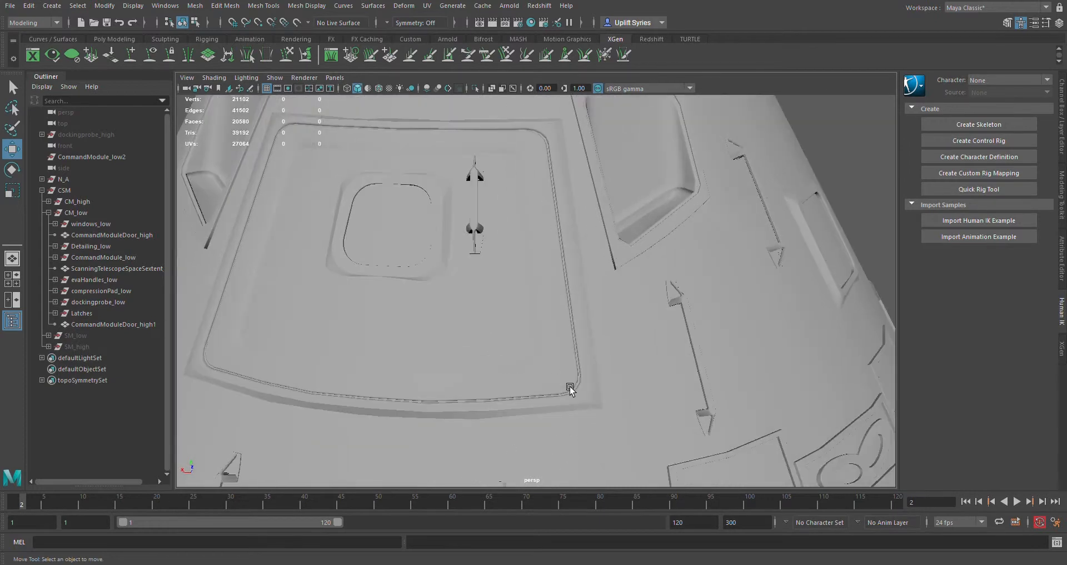
Select the separate patch at the lower corner of the command module door and examine how it sits on the surface
click(532, 221)
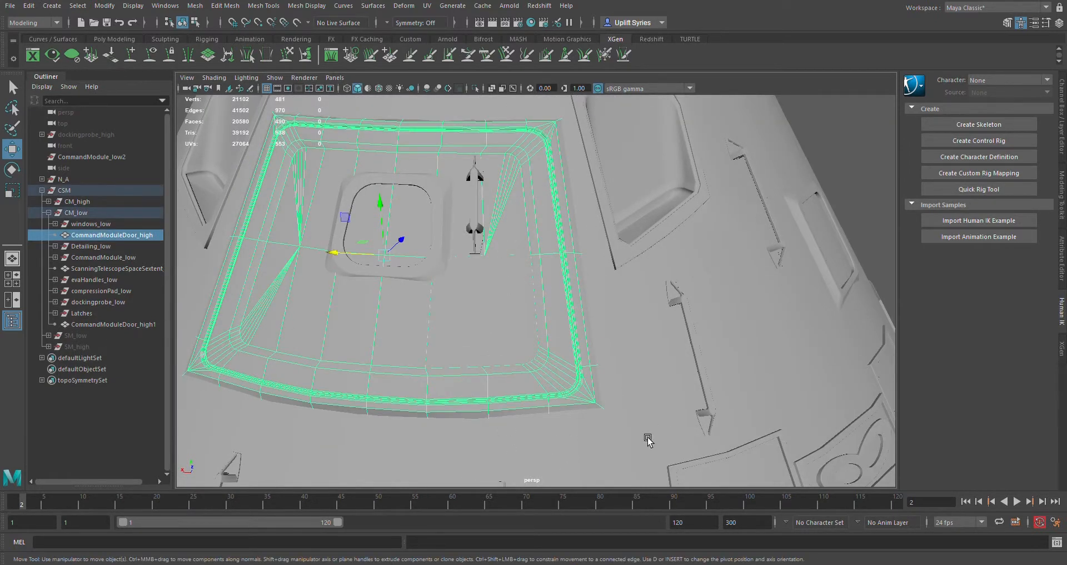
click(511, 319)
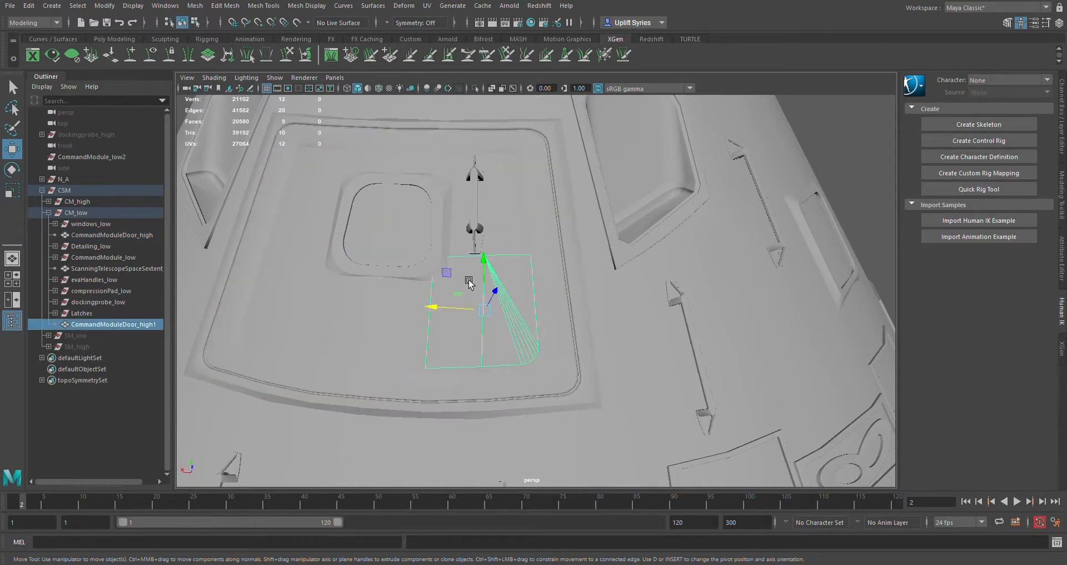
alt+drag(369, 384, 400, 404)
alt+right_drag(400, 404, 507, 405)
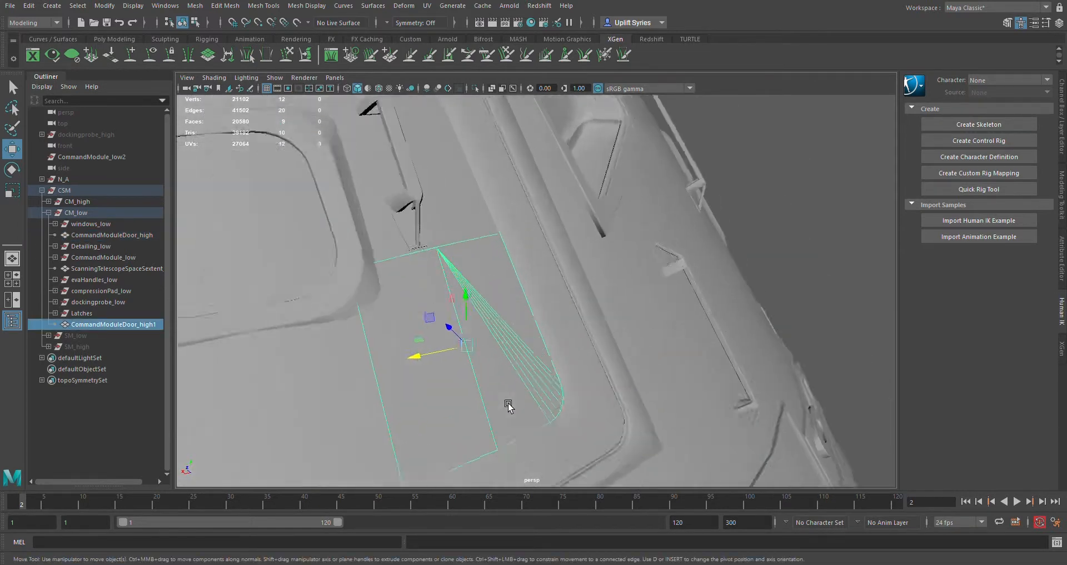
alt+middle_drag(508, 405, 554, 315)
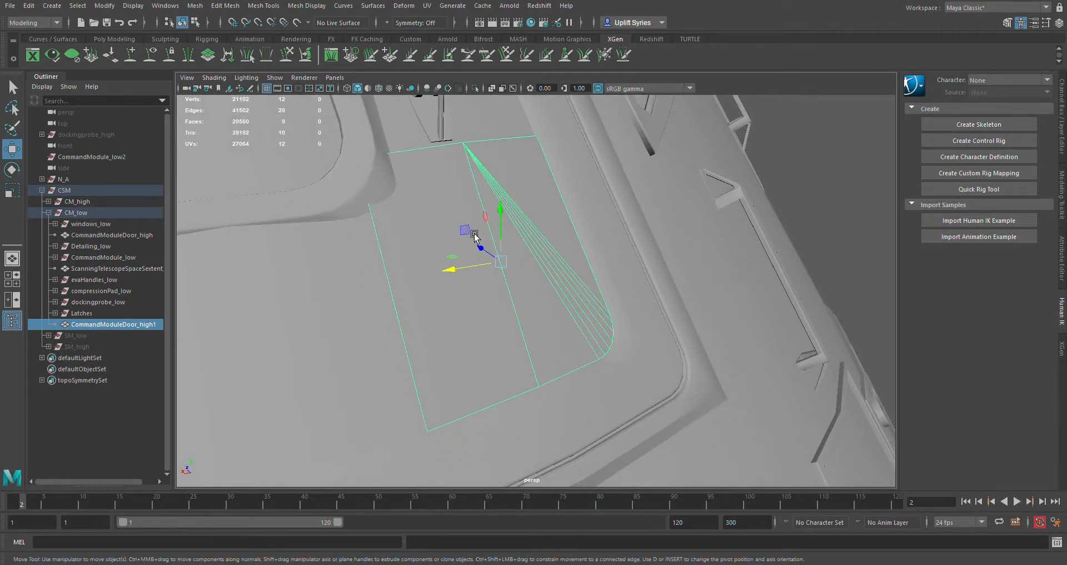
alt+drag(449, 327, 485, 323)
scroll(524, 294, up, 2)
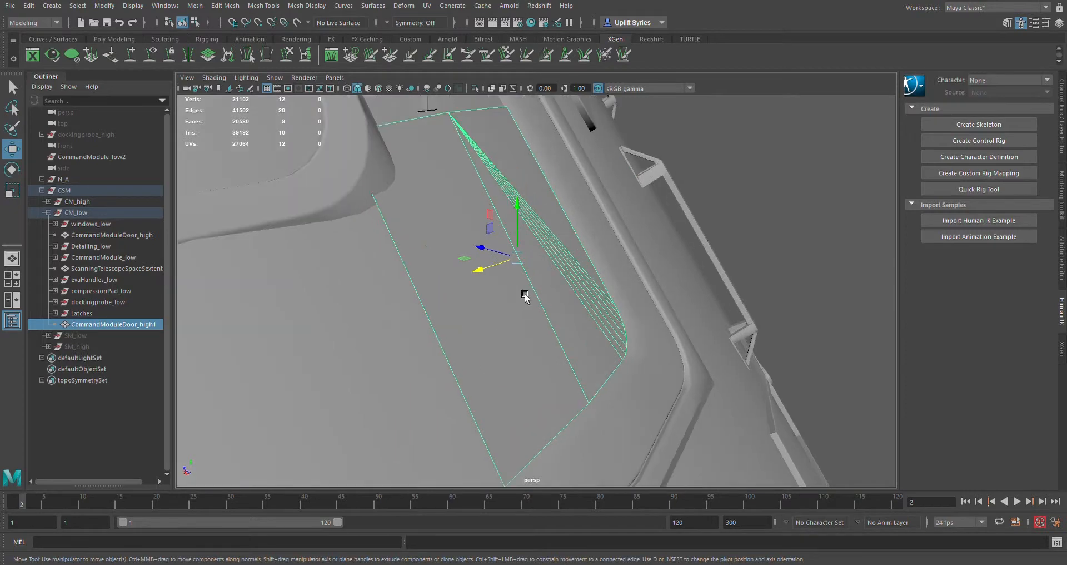
alt+drag(564, 220, 569, 301)
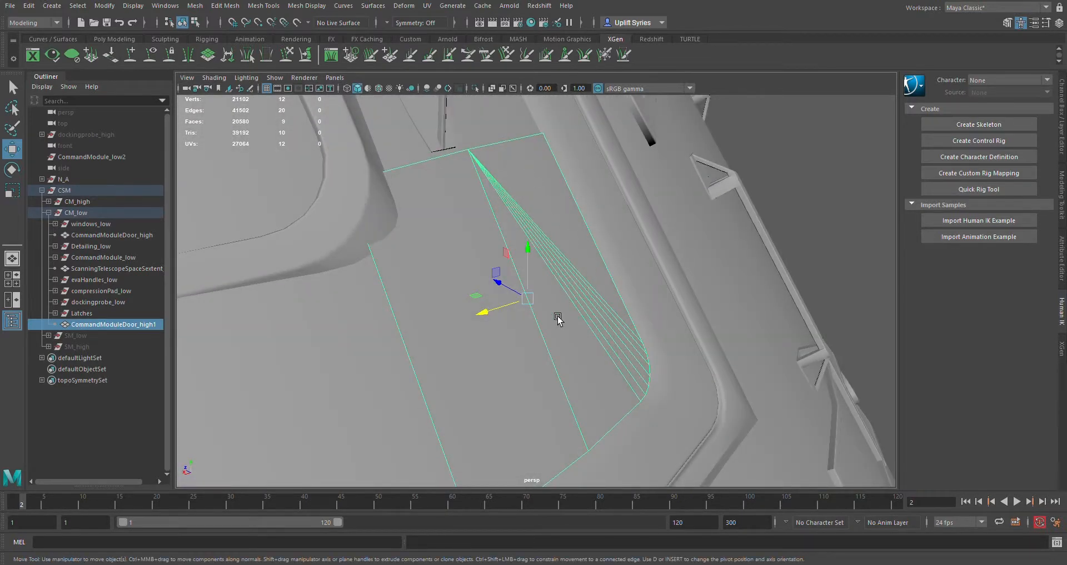
Align the door patch's pivot orientation to its long middle edge and try shifting the patch along that axis
key(d)
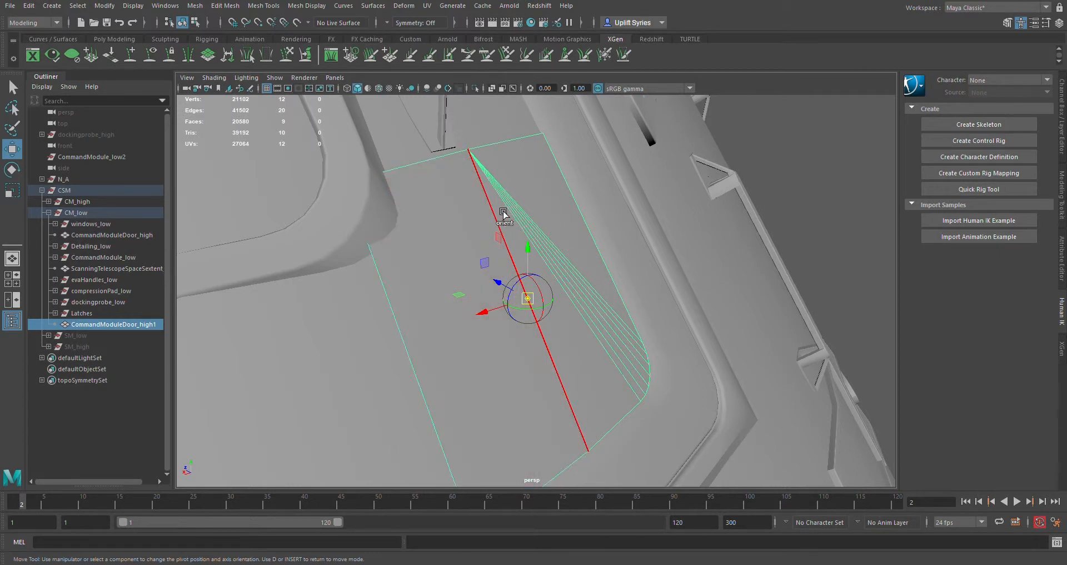
click(520, 280)
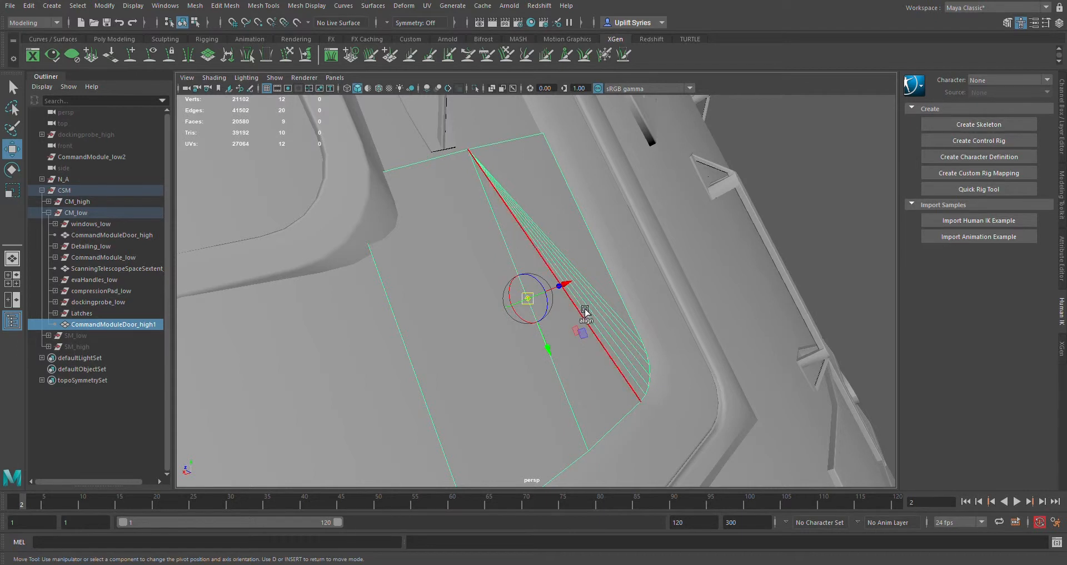
key(d)
alt+drag(579, 344, 614, 343)
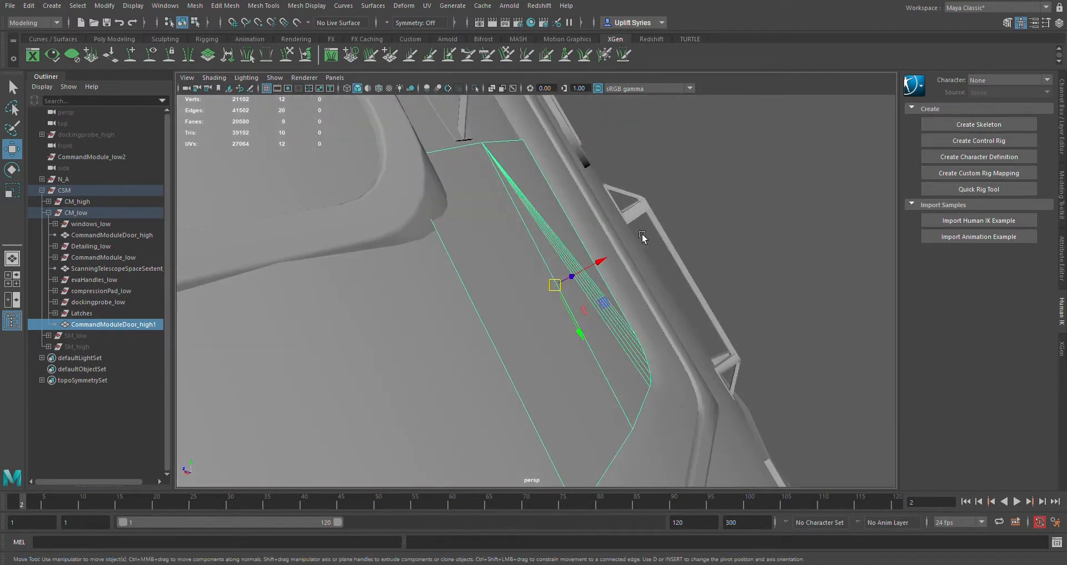
drag(611, 267, 612, 289)
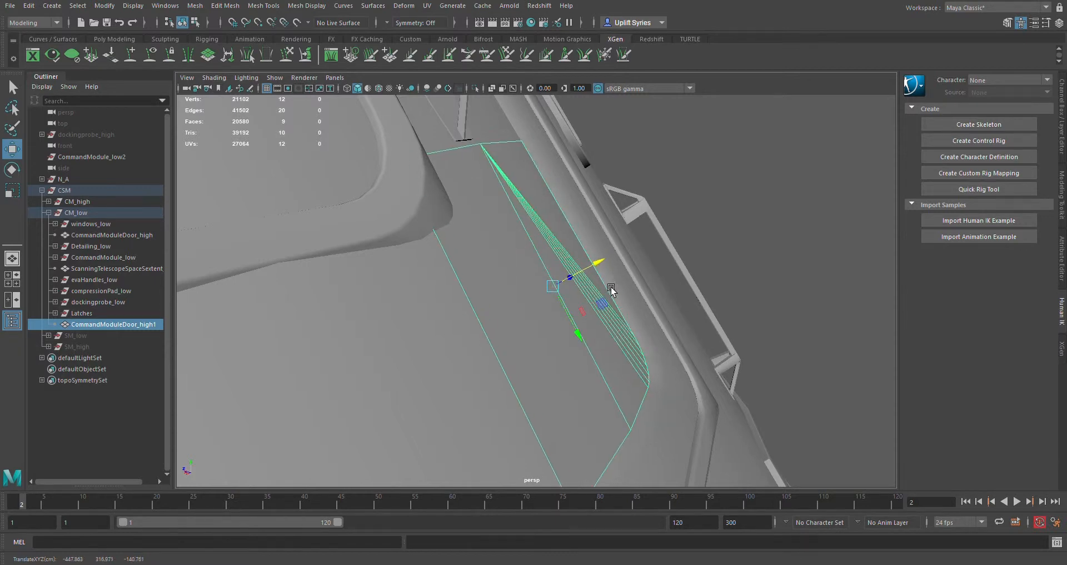
key(ctrl+z)
Deselect the door patch and examine how it blends into the door and the whole command module
alt+drag(641, 345, 596, 331)
alt+middle_drag(564, 288, 639, 362)
scroll(638, 346, down, 5)
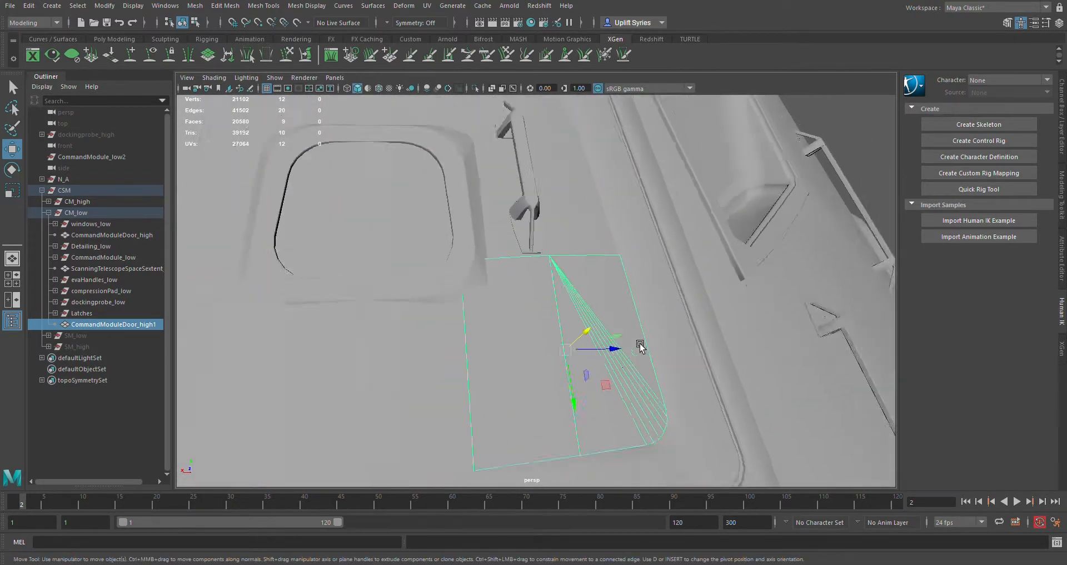
mouse_move(625, 356)
alt+mouse_down()
mouse_move(596, 376)
mouse_move(590, 359)
alt+mouse_up()
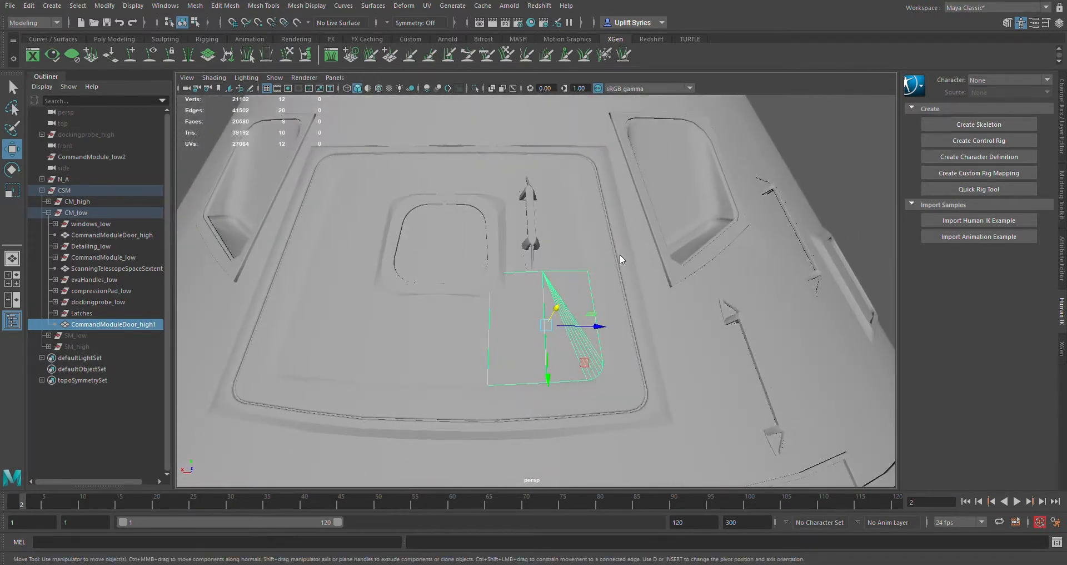
scroll(622, 260, down, 5)
click(721, 271)
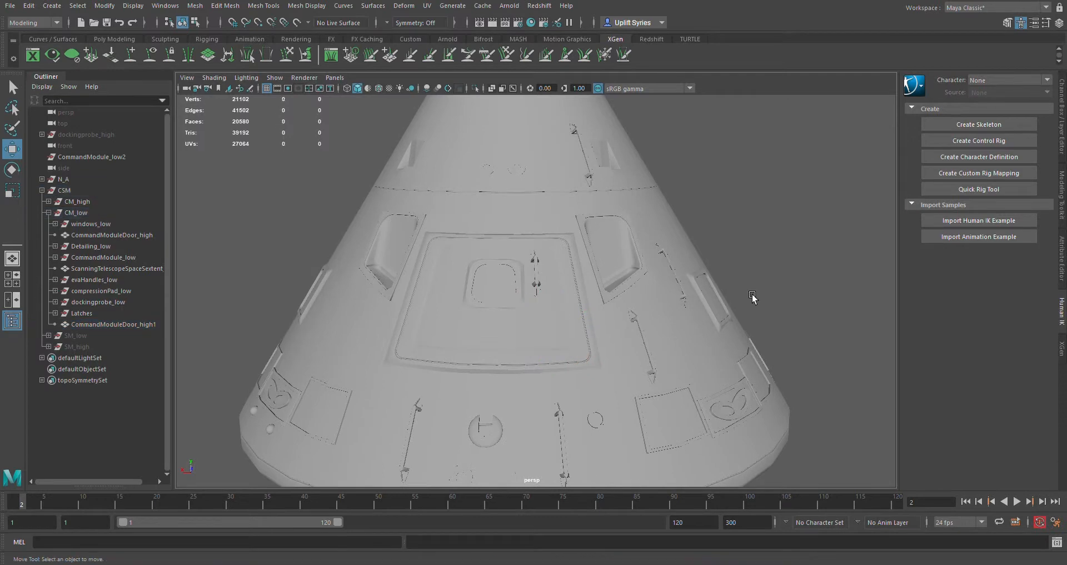
scroll(763, 396, down, 5)
drag(755, 449, 709, 357)
scroll(709, 361, up, 5)
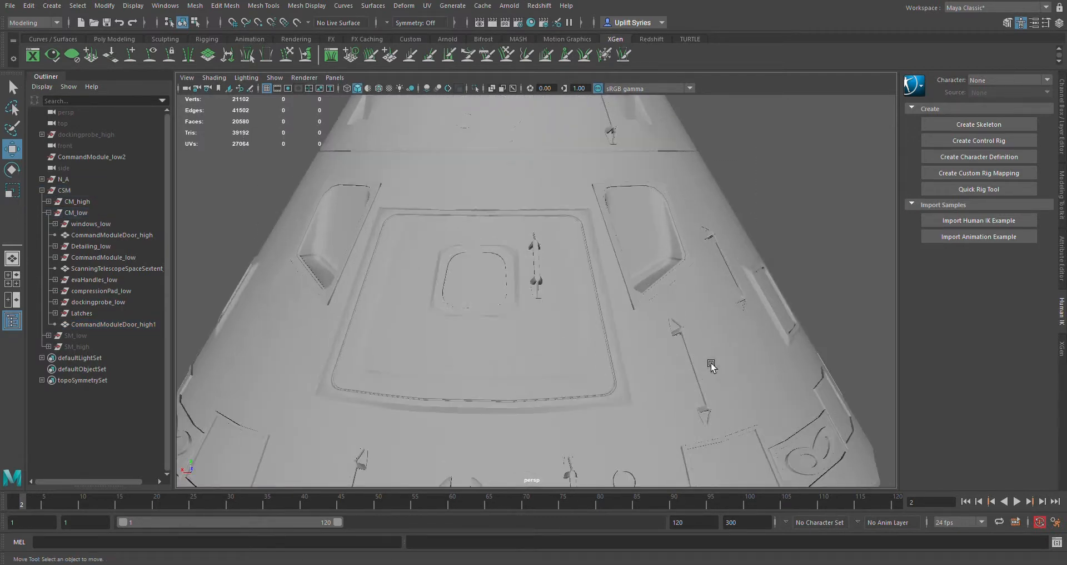
Select the door patch and then the CM_low group that contains it
click(528, 362)
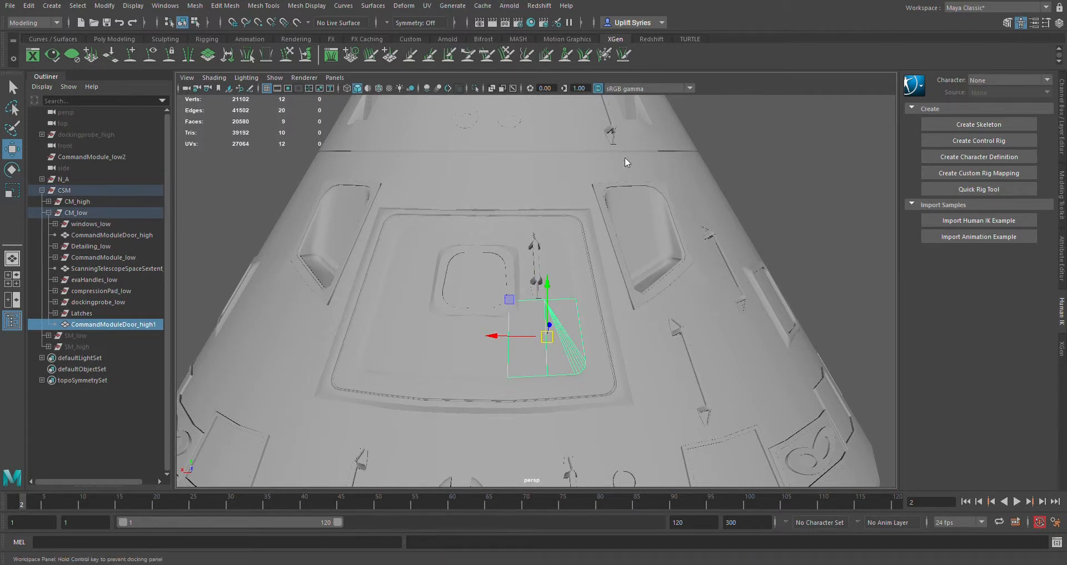
click(83, 213)
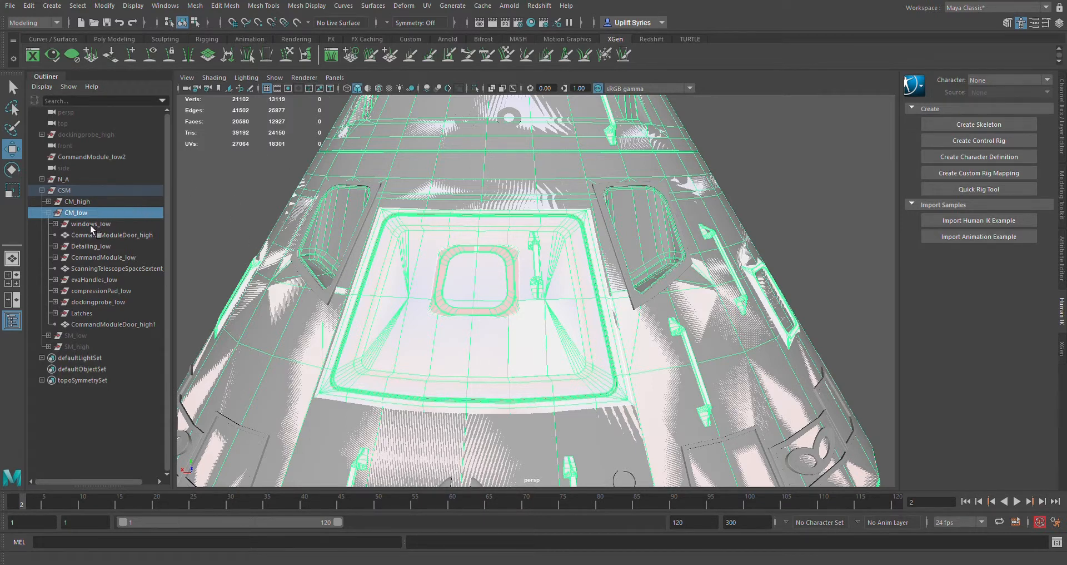
drag(85, 217, 108, 212)
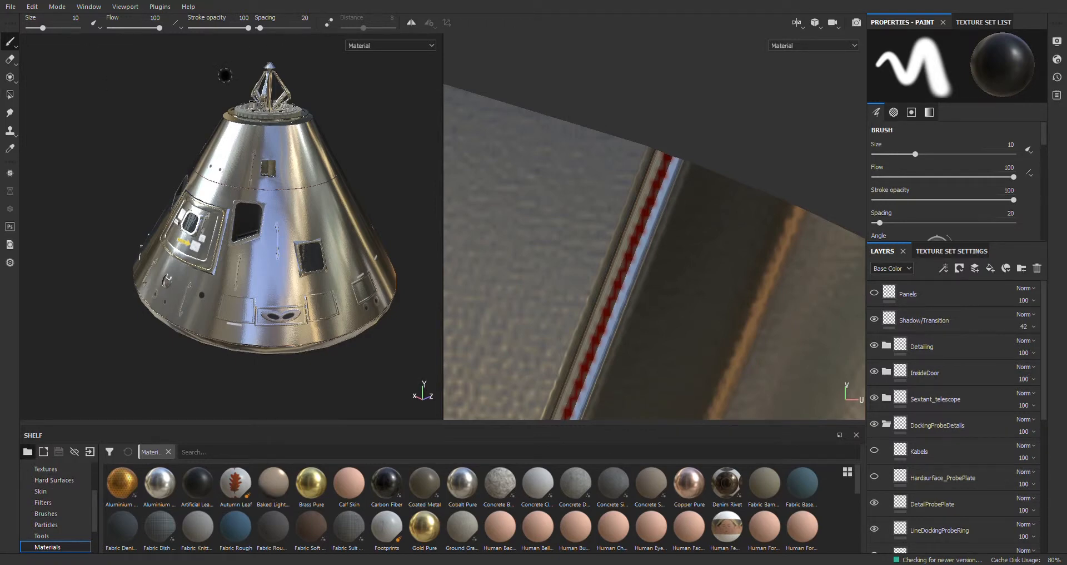
Examine the textured command module in Substance Painter, focusing on the door with the rescue arrow and label plates
scroll(299, 272, down, 2)
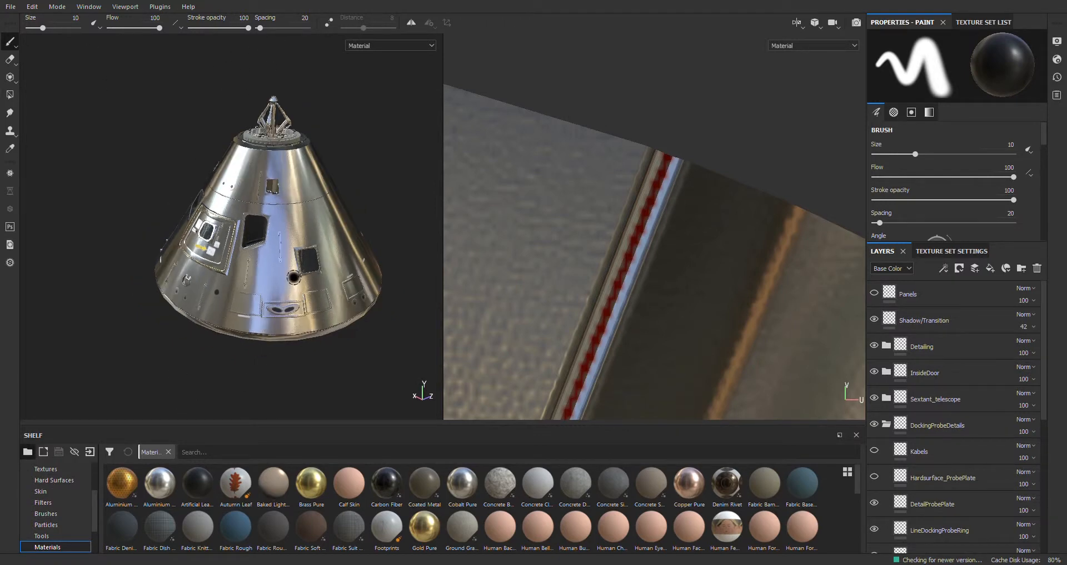
mouse_move(221, 192)
middle_down()
mouse_move(234, 189)
mouse_move(229, 175)
middle_up()
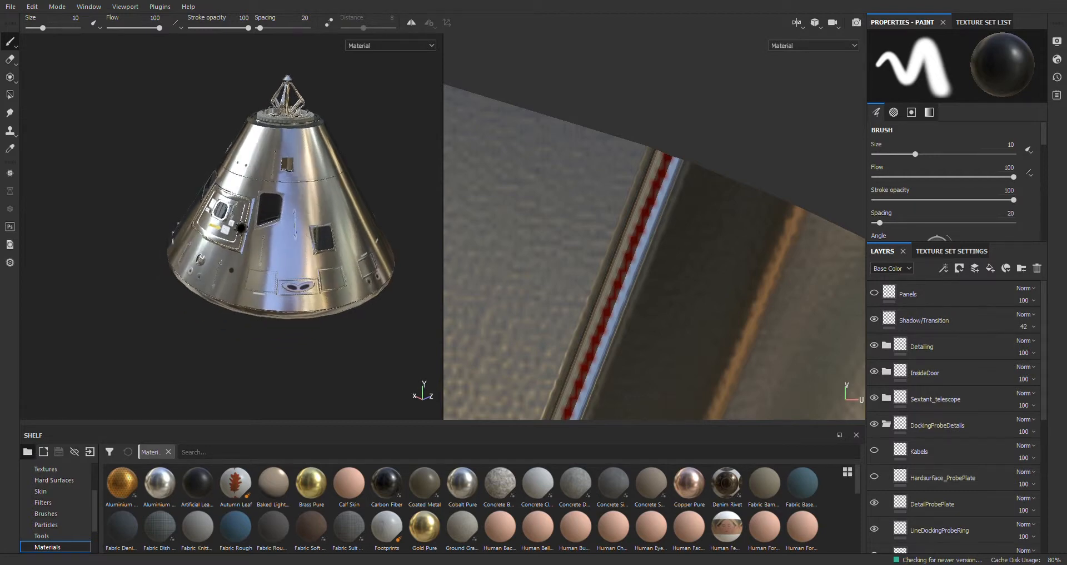
alt+drag(241, 228, 286, 236)
mouse_move(181, 238)
alt+right_down()
mouse_move(163, 217)
mouse_move(191, 229)
alt+right_up()
scroll(203, 226, up, 5)
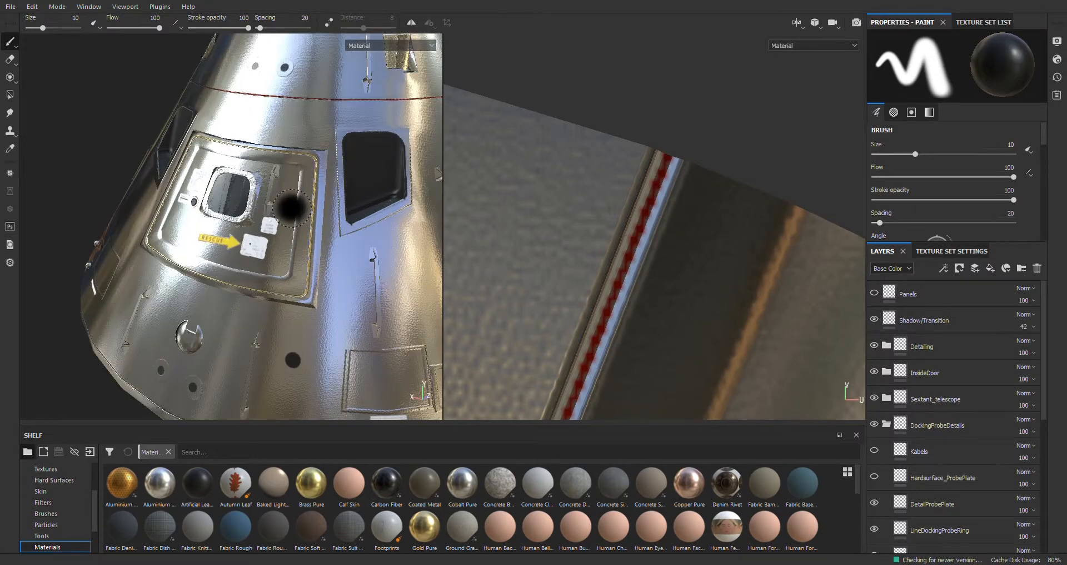
scroll(297, 227, up, 3)
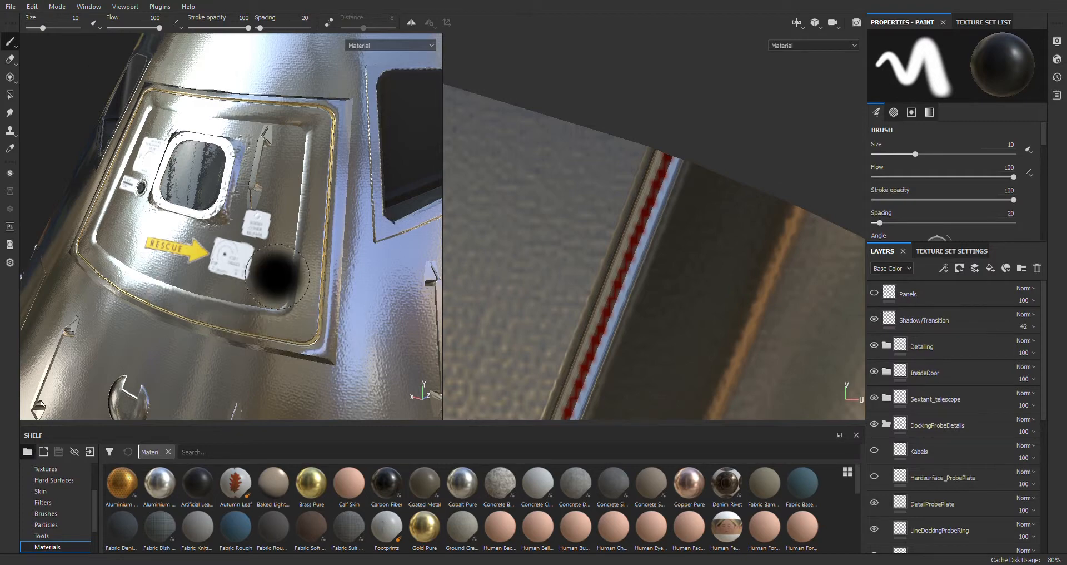
scroll(276, 281, down, 5)
scroll(284, 287, up, 5)
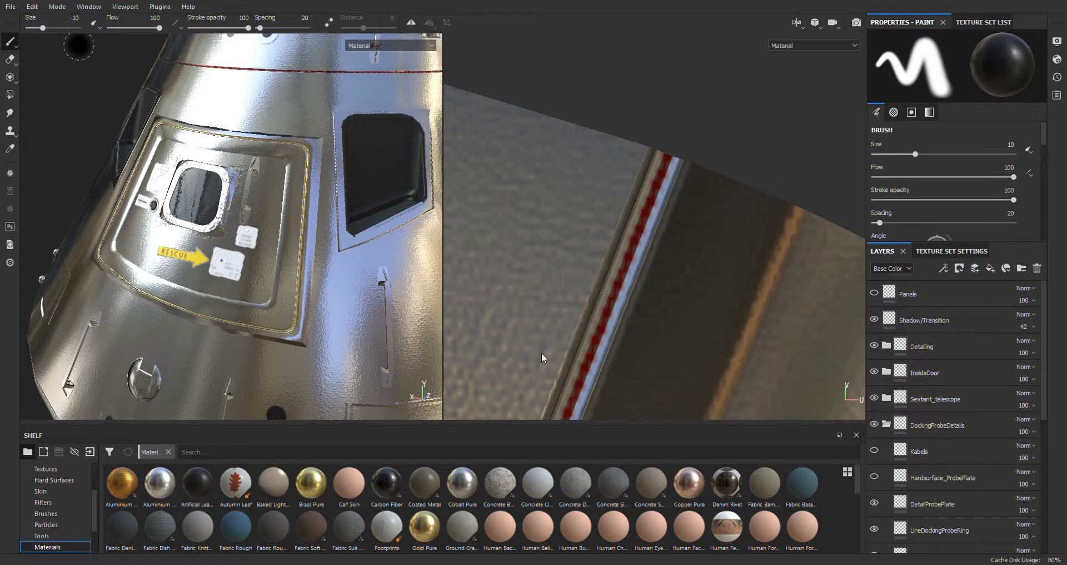
Inspect the door patch carrying the Boost Cover Release and unlock labels from several angles in the 3D view
click(210, 276)
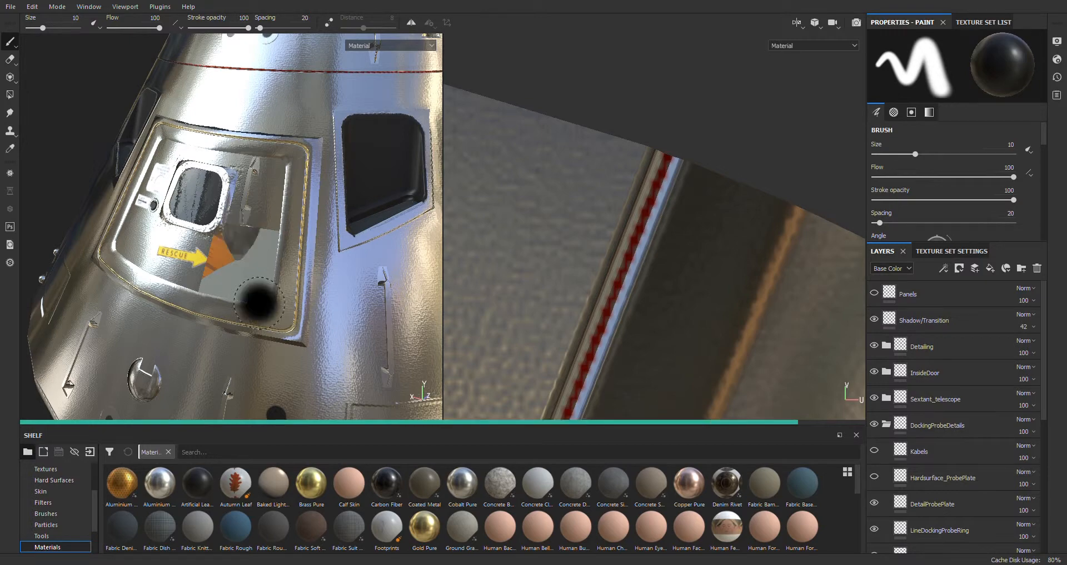
alt+drag(298, 314, 276, 267)
scroll(277, 268, up, 5)
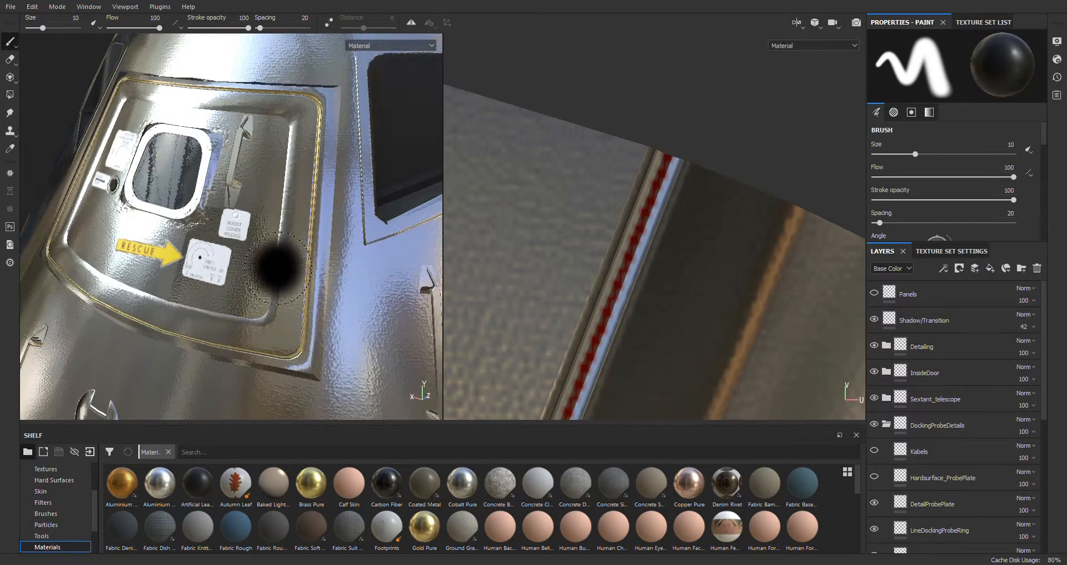
alt+drag(344, 321, 325, 305)
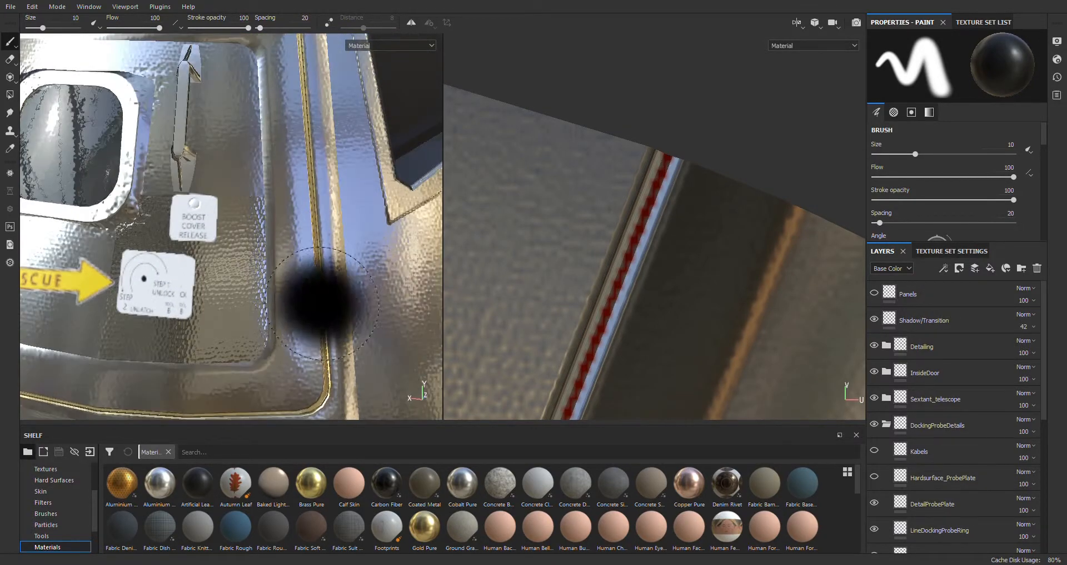
alt+middle_drag(289, 328, 310, 284)
alt+drag(309, 284, 190, 214)
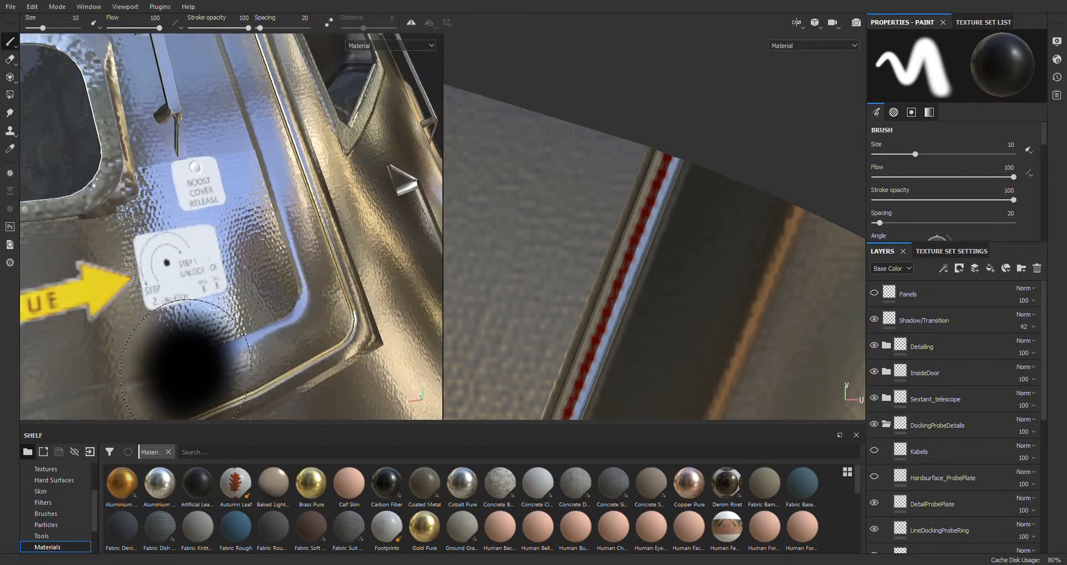
mouse_move(337, 284)
alt+mouse_down()
mouse_move(262, 310)
mouse_move(212, 307)
alt+mouse_up()
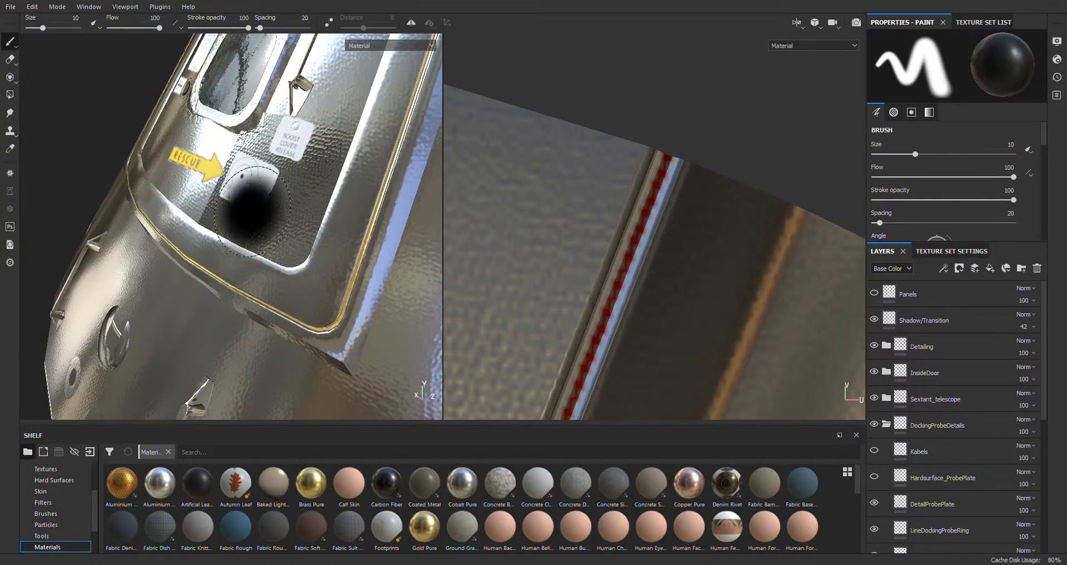
mouse_move(255, 218)
alt+mouse_down()
mouse_move(314, 237)
mouse_move(271, 247)
alt+mouse_up()
Find the label patch's island in the UV view and compare it with the matching door area on the 3D model
scroll(641, 261, down, 4)
scroll(639, 261, down, 4)
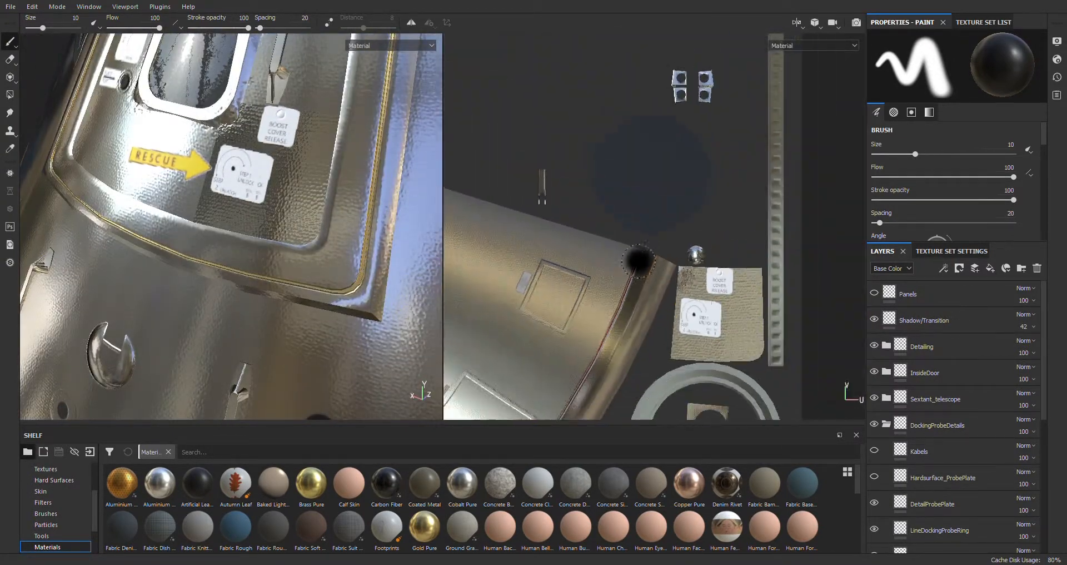
alt+middle_drag(686, 298, 605, 240)
scroll(622, 238, up, 3)
alt+middle_drag(743, 303, 714, 283)
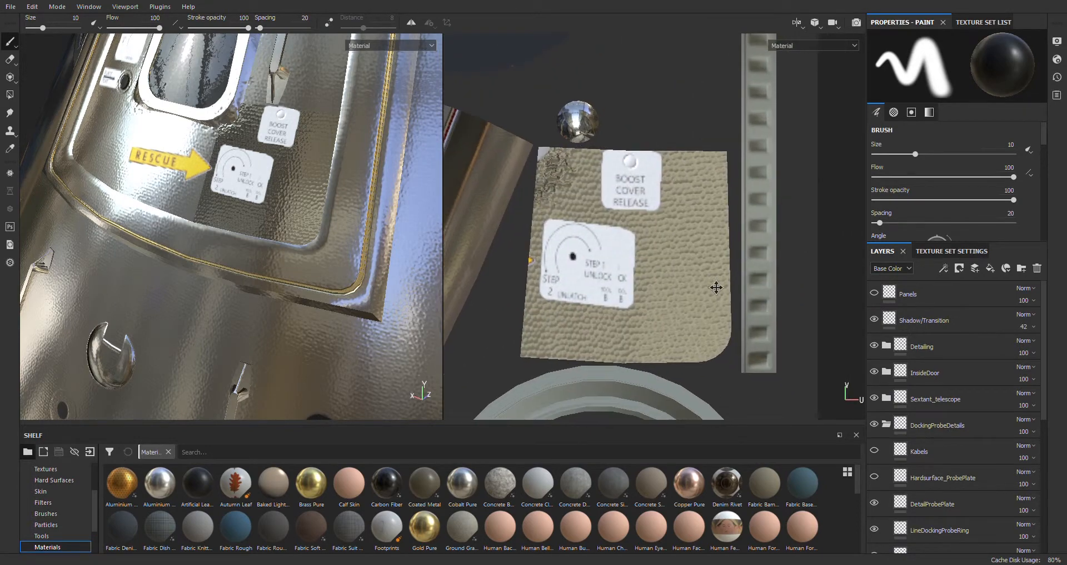
alt+drag(225, 292, 262, 277)
alt+middle_drag(272, 280, 235, 339)
alt+right_drag(235, 339, 300, 351)
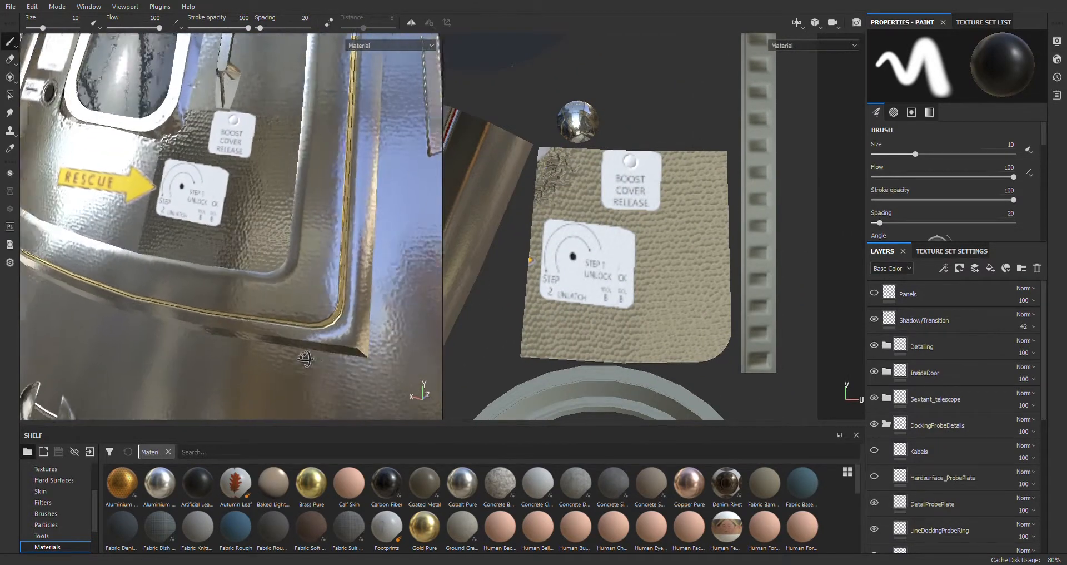
alt+drag(300, 352, 309, 371)
alt+middle_drag(309, 371, 285, 374)
Add a new paint layer above the Panels layer, give it a black mask, and make the layer's content active
click(978, 300)
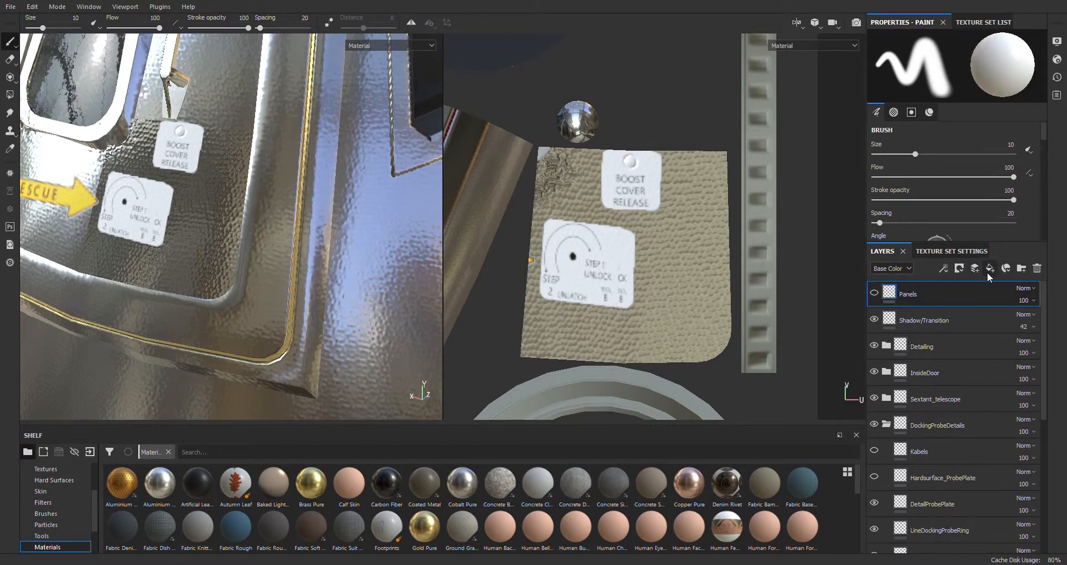
click(976, 269)
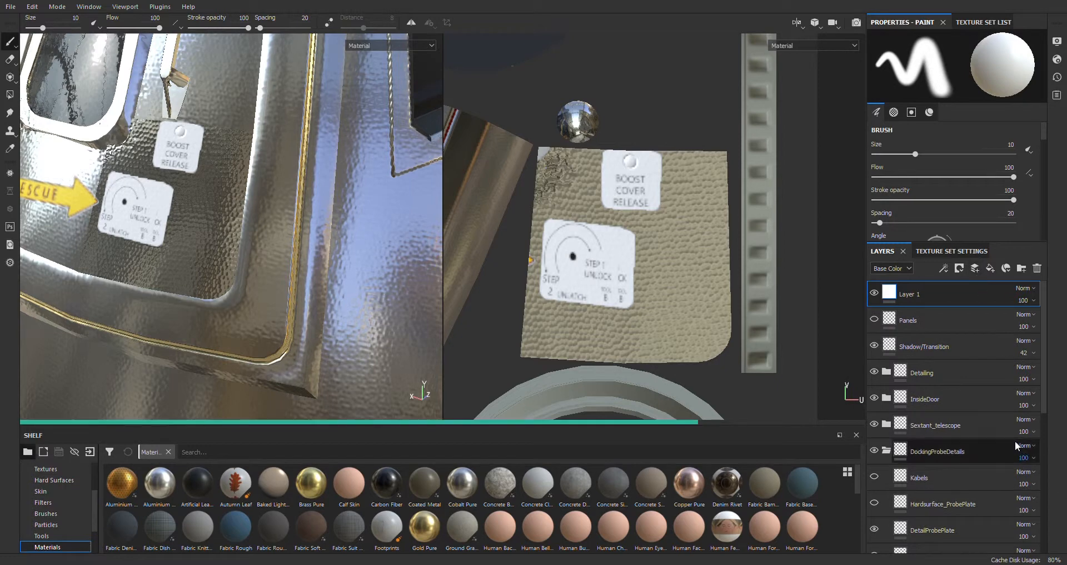
scroll(909, 188, down, 3)
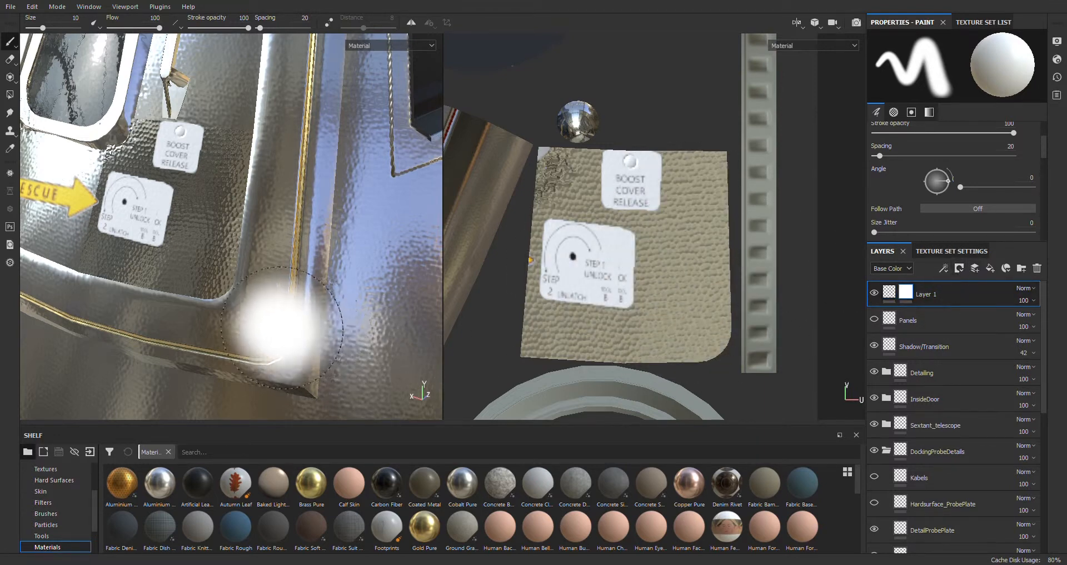
click(10, 95)
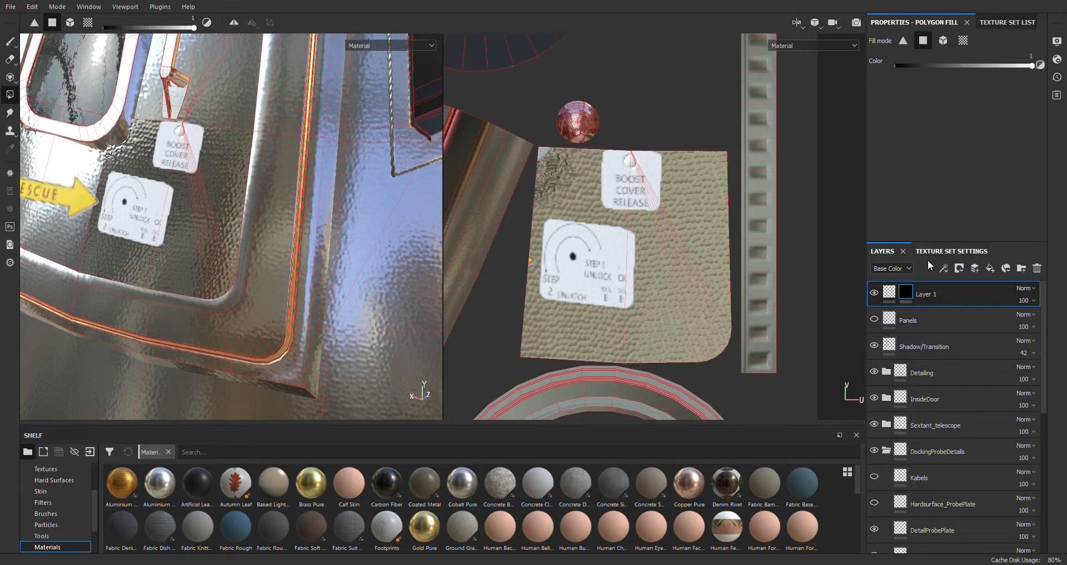
click(887, 296)
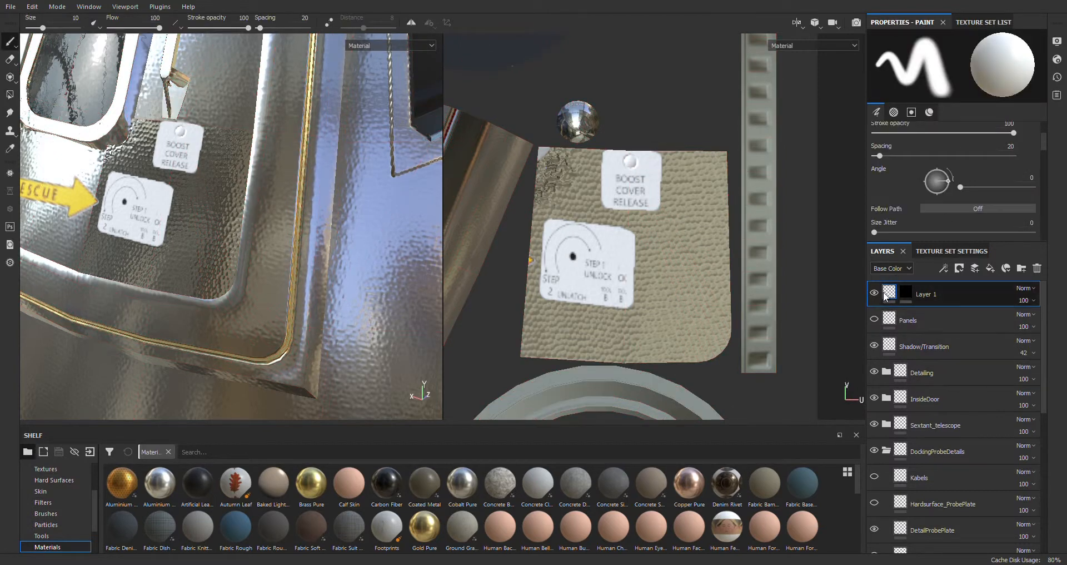
Set the opacity of the new layer's paint material to 0
scroll(917, 178, down, 5)
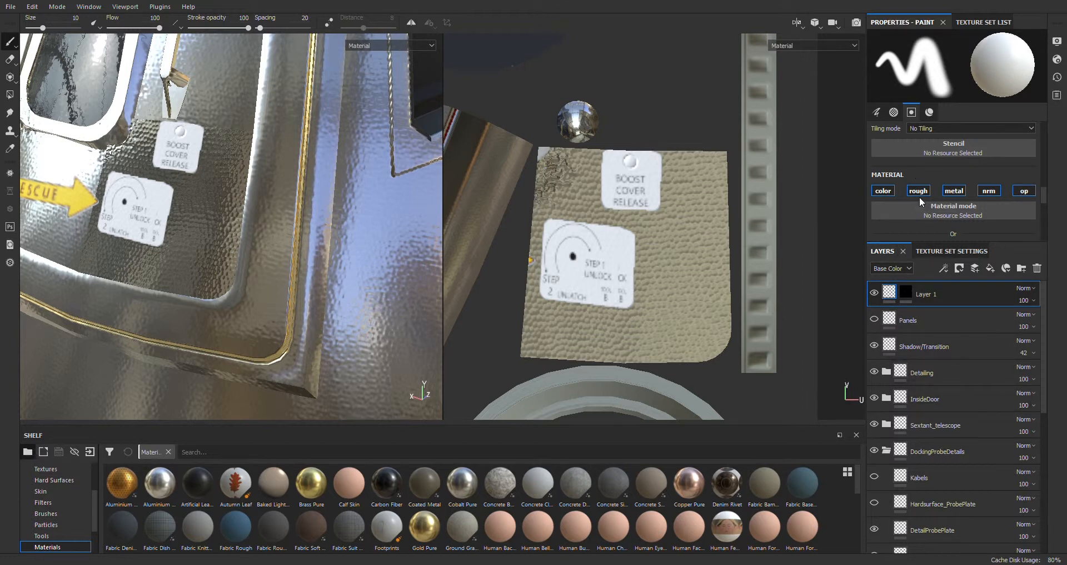
scroll(910, 186, down, 5)
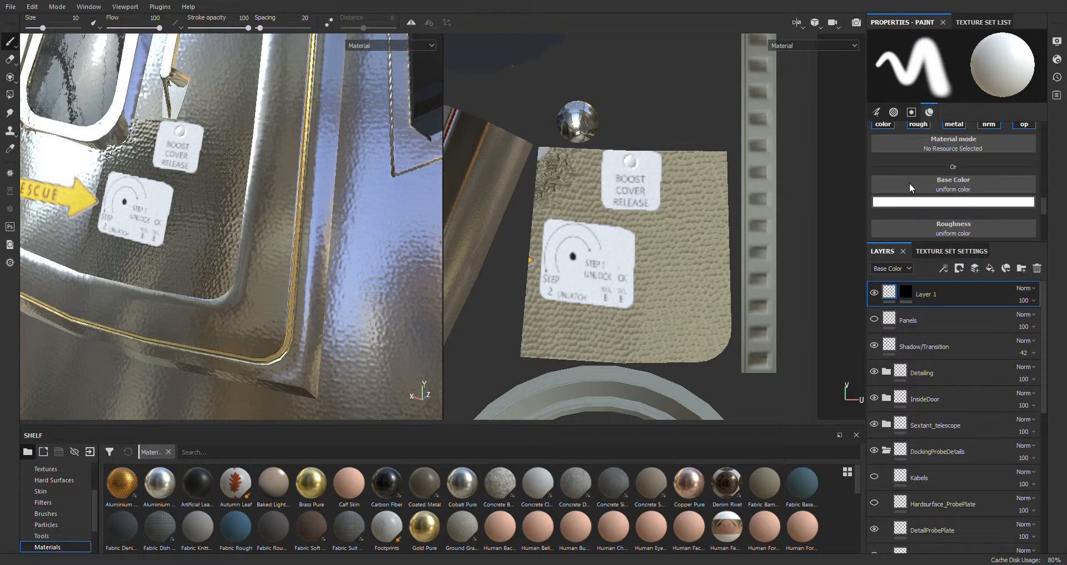
scroll(909, 182, down, 3)
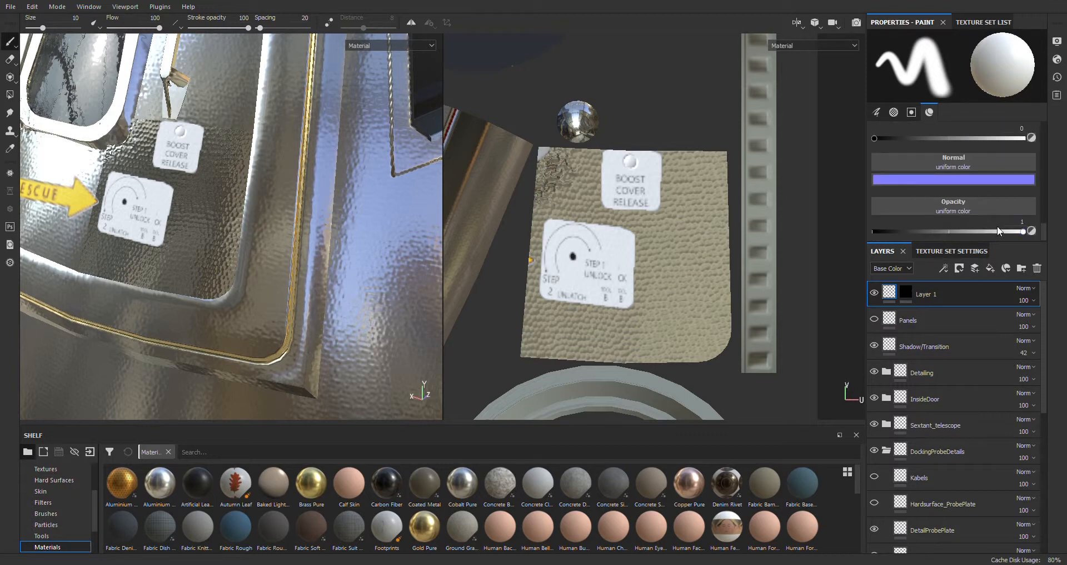
drag(1005, 233, 874, 233)
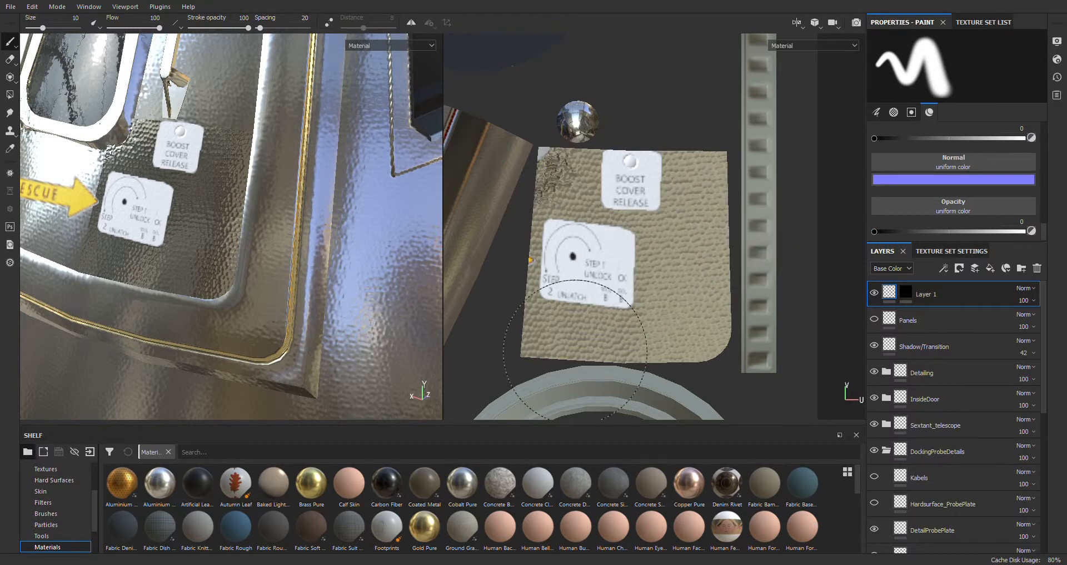
Paint white over the whole label patch island in the UV view and check the door in the 3D view
mouse_move(611, 264)
mouse_down()
mouse_move(784, 221)
mouse_move(693, 183)
mouse_move(619, 202)
mouse_move(553, 238)
mouse_up()
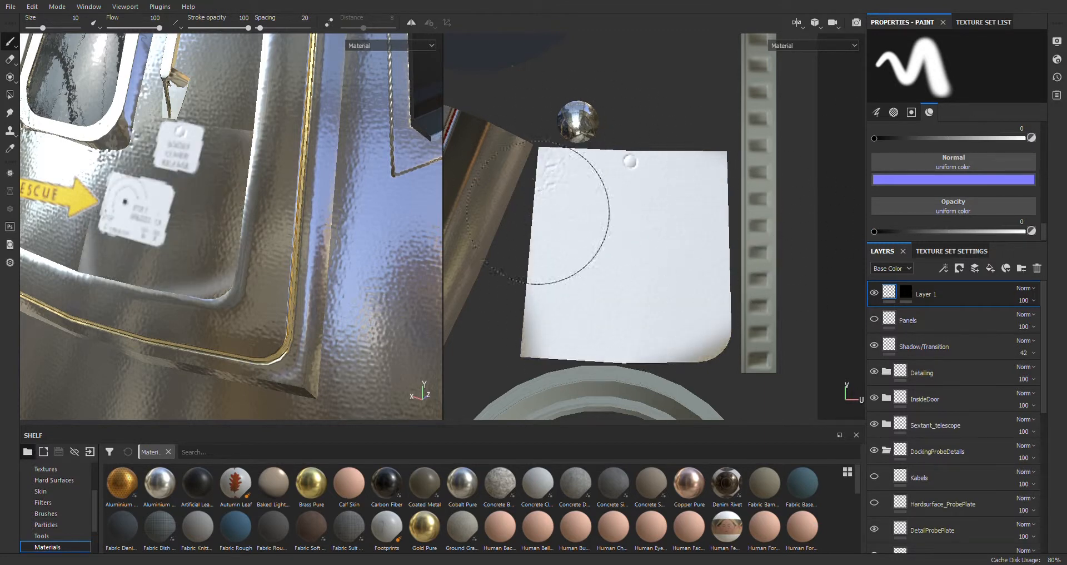
drag(529, 309, 508, 331)
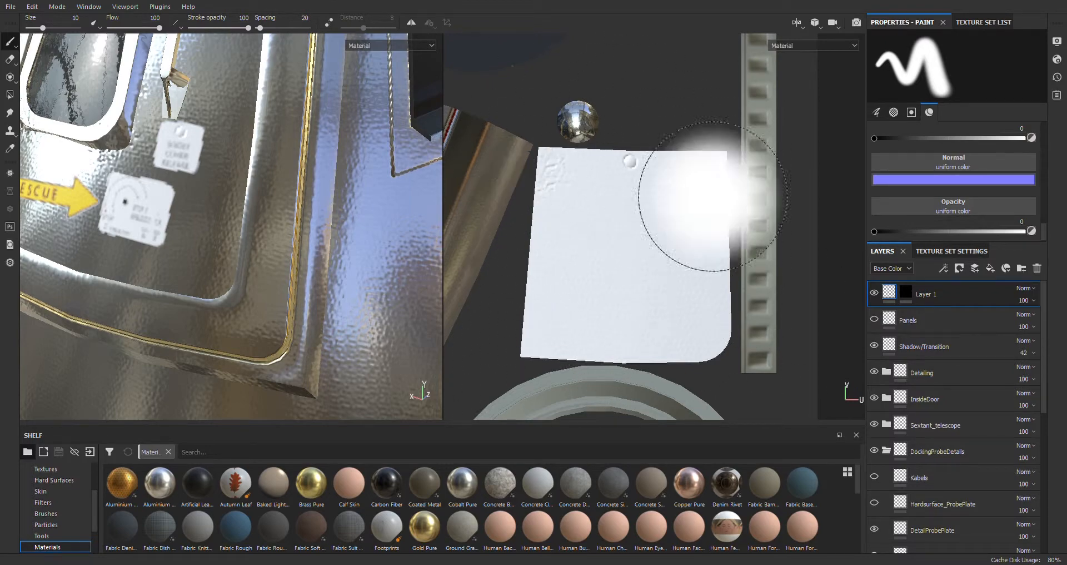
mouse_move(358, 190)
alt+mouse_down()
mouse_move(345, 289)
mouse_move(120, 229)
mouse_move(274, 238)
mouse_move(161, 266)
alt+mouse_up()
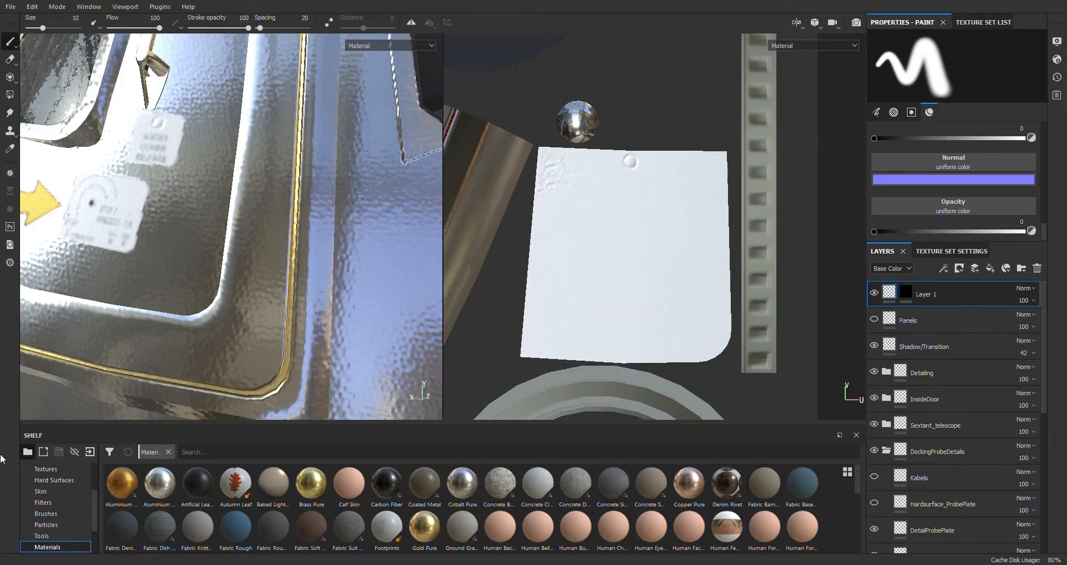
Assign the imported Sticker_Alpha texture to the paint material's Opacity channel and Sticker_Diffuse to its Base Color
click(47, 471)
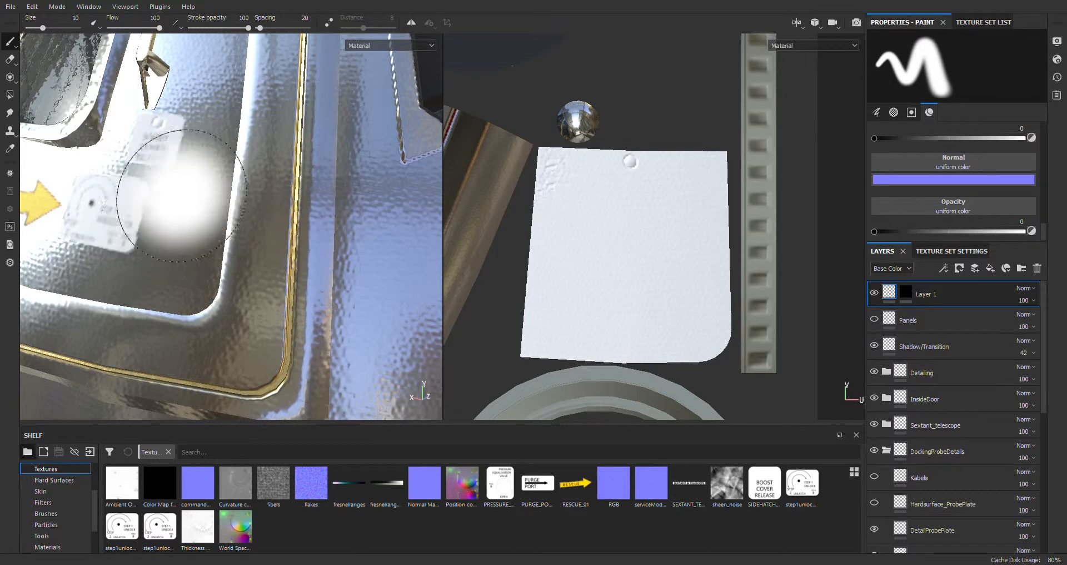
click(110, 194)
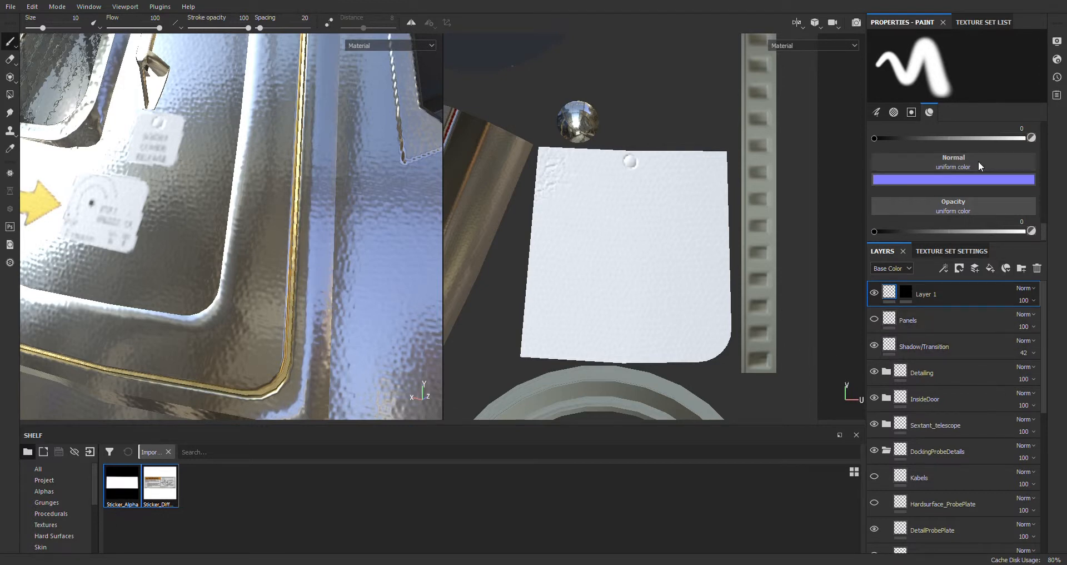
click(113, 493)
drag(112, 493, 961, 205)
scroll(961, 205, up, 4)
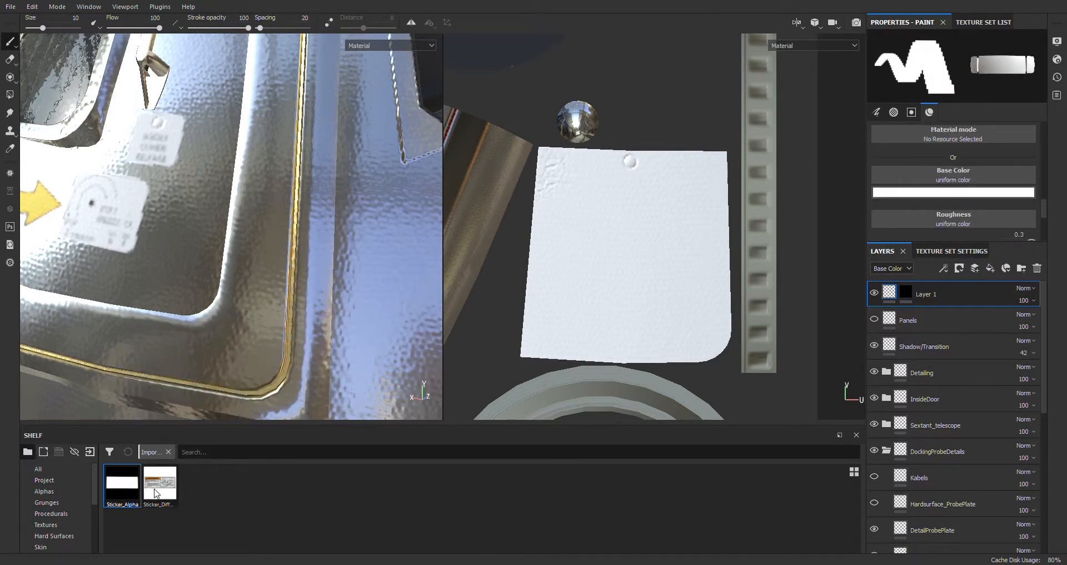
mouse_move(156, 493)
mouse_down()
mouse_move(969, 205)
mouse_move(967, 189)
mouse_move(961, 203)
mouse_up()
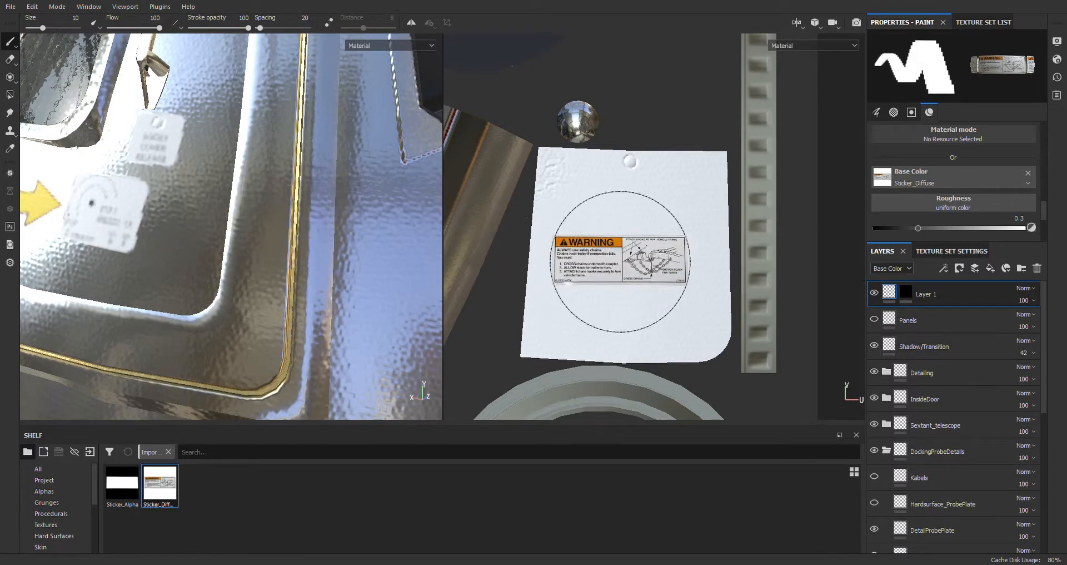
Try stamping the warning sticker near the middle of the label patch island in the UV view at brush size 10
click(627, 253)
alt+drag(322, 358, 282, 285)
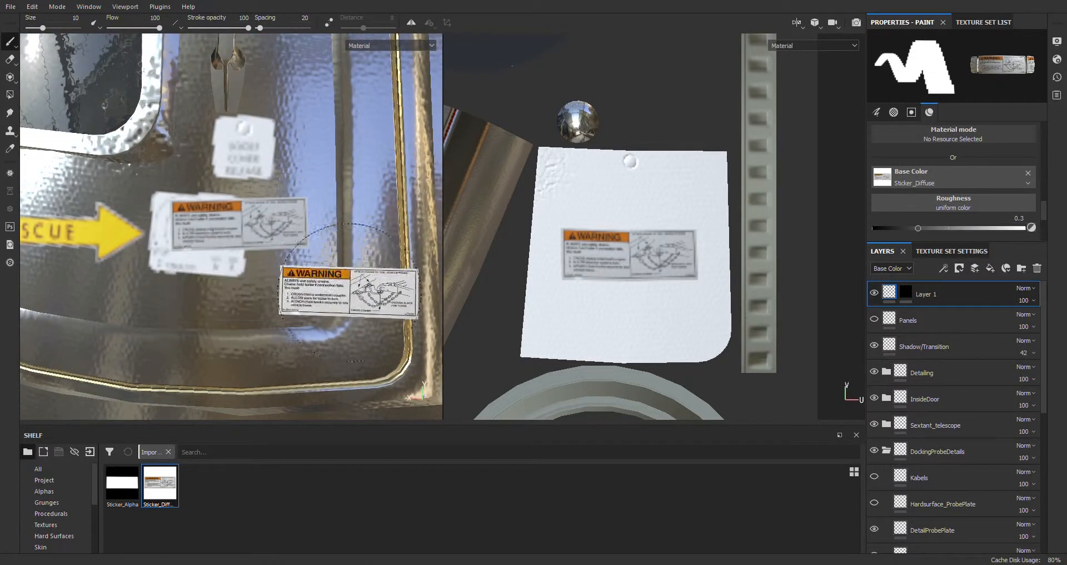
key(ctrl+z)
Enlarge the sticker brush to size 12.68
key(bracketright)
key(bracketright)
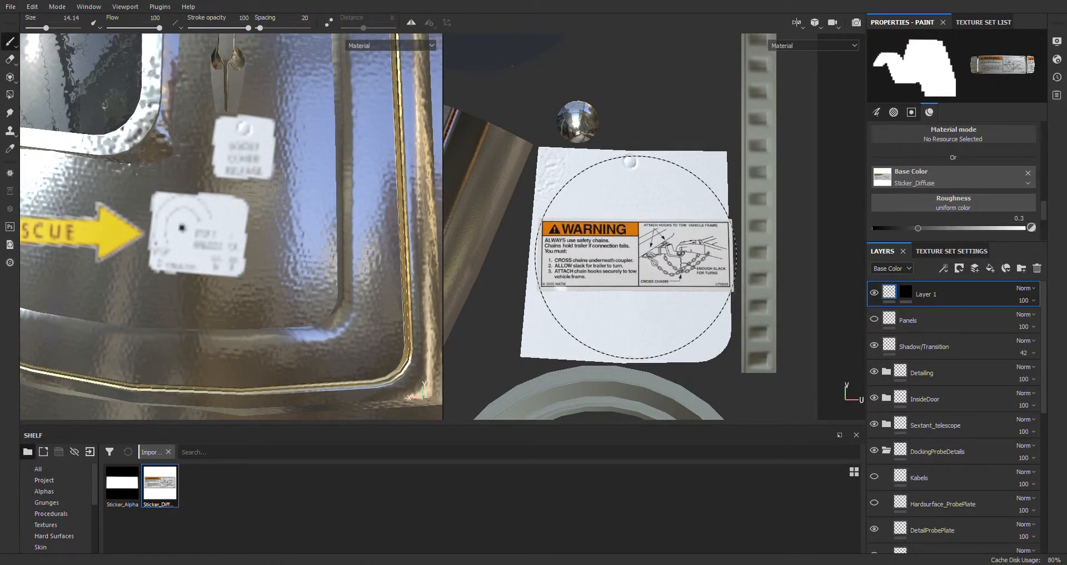
key(bracketleft)
Try the larger warning sticker stamp across the middle of the patch island, compare it on the door, and undo it
click(631, 257)
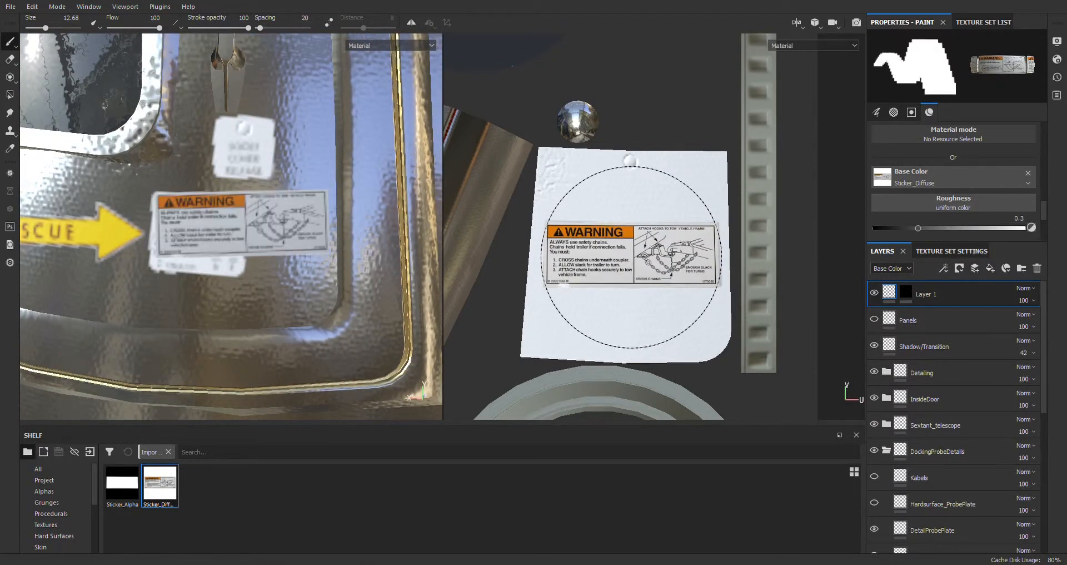
mouse_move(262, 322)
alt+mouse_down()
mouse_move(347, 339)
mouse_move(334, 339)
mouse_move(411, 309)
mouse_move(401, 343)
mouse_move(358, 339)
alt+mouse_up()
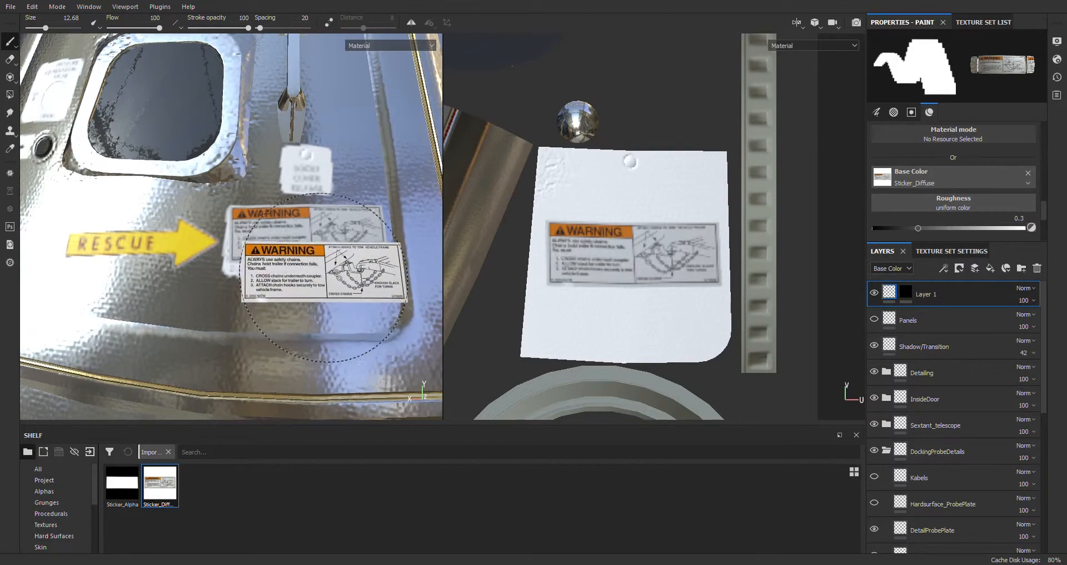
key(ctrl+z)
Stamp the warning sticker directly onto the door beside the rescue arrow in the angled 3D view and inspect its placement
alt+drag(278, 337, 320, 275)
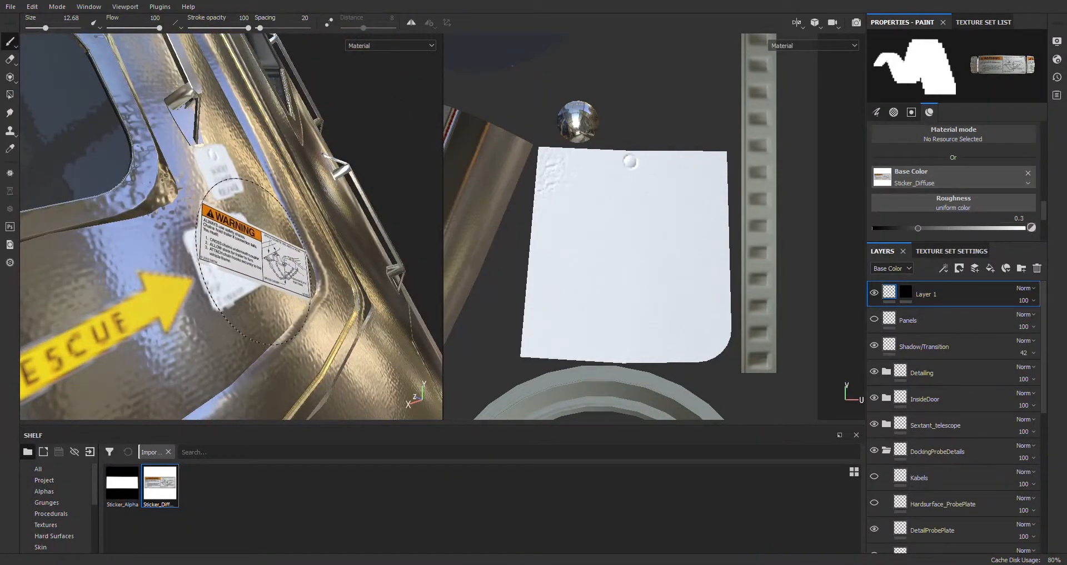
click(256, 260)
mouse_move(255, 260)
alt+mouse_down()
mouse_move(311, 289)
mouse_move(389, 261)
alt+mouse_up()
scroll(387, 261, up, 5)
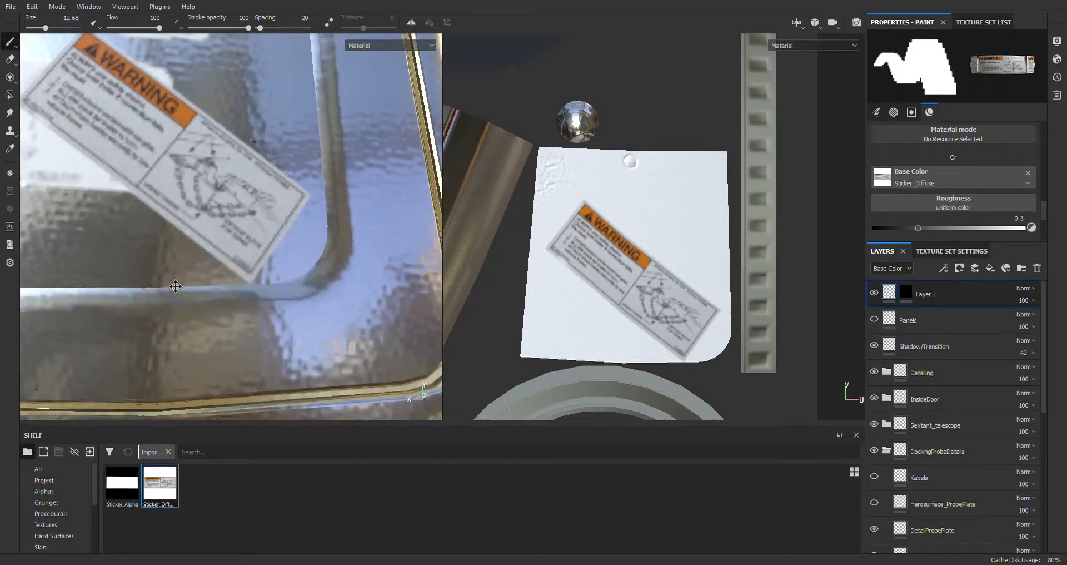
alt+middle_drag(174, 288, 248, 337)
alt+middle_drag(185, 279, 281, 320)
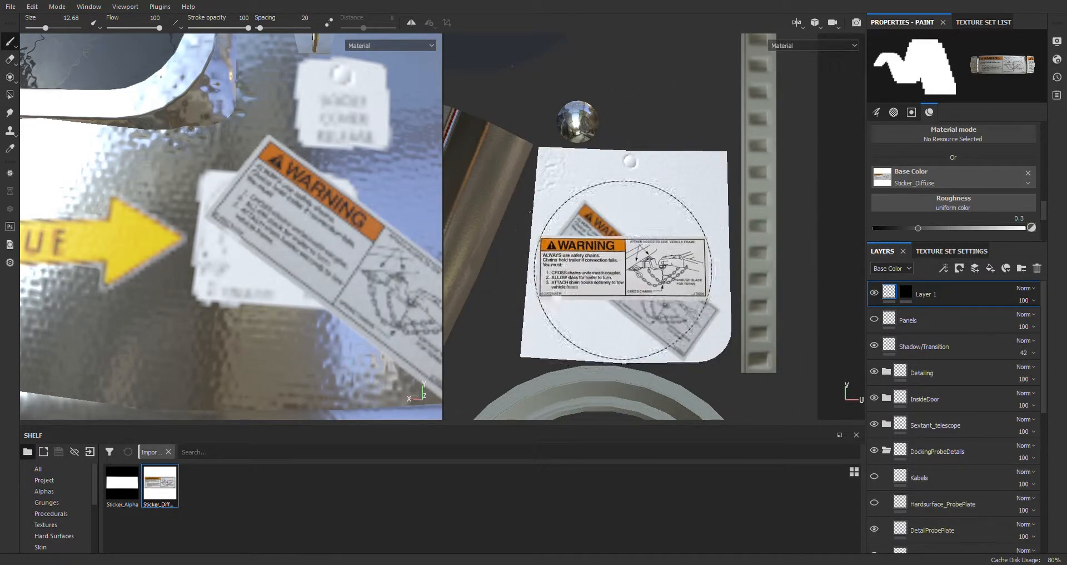
Compare the stamped sticker's position on the patch island in the UV layout with its placement on the 3D door
scroll(558, 283, down, 5)
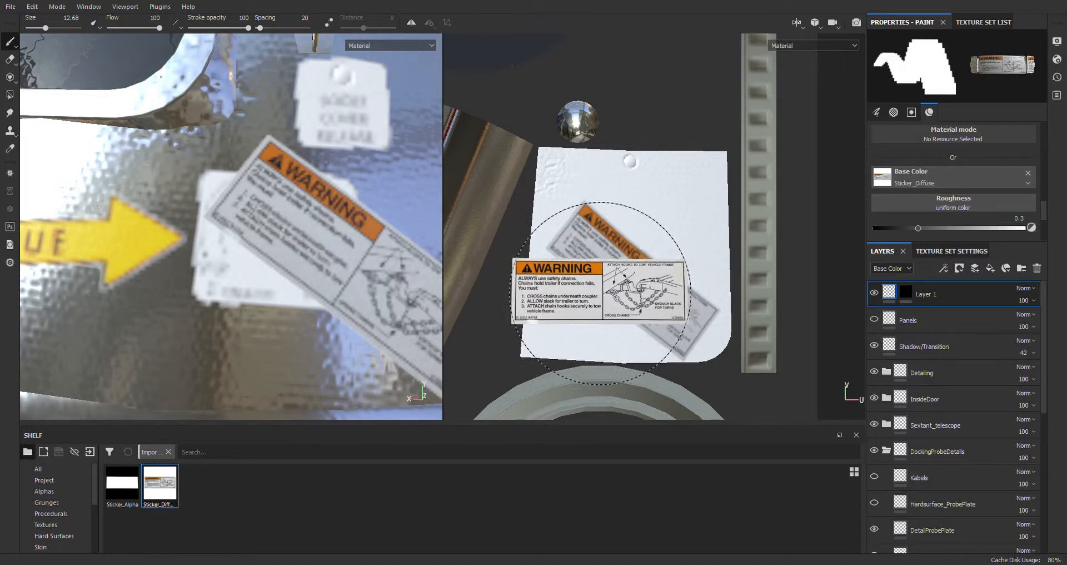
scroll(609, 285, down, 3)
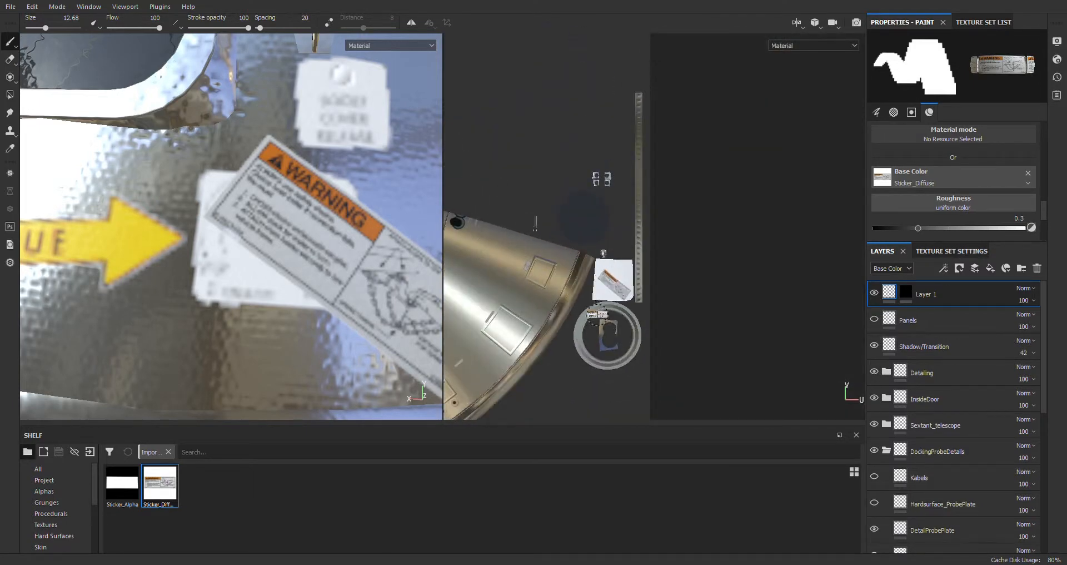
scroll(699, 280, down, 3)
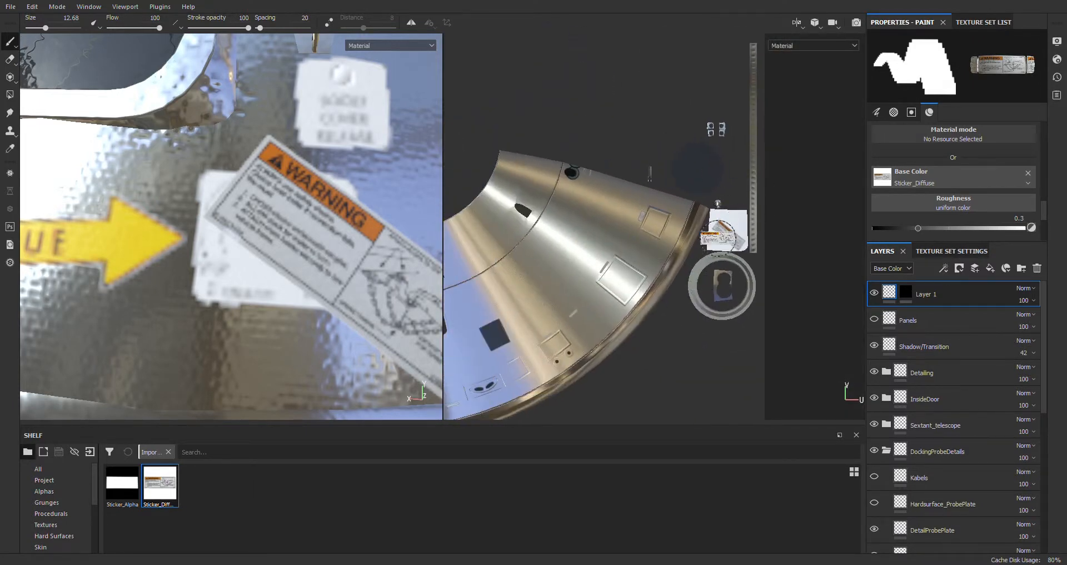
mouse_move(559, 289)
middle_down()
mouse_move(686, 275)
mouse_move(553, 256)
middle_up()
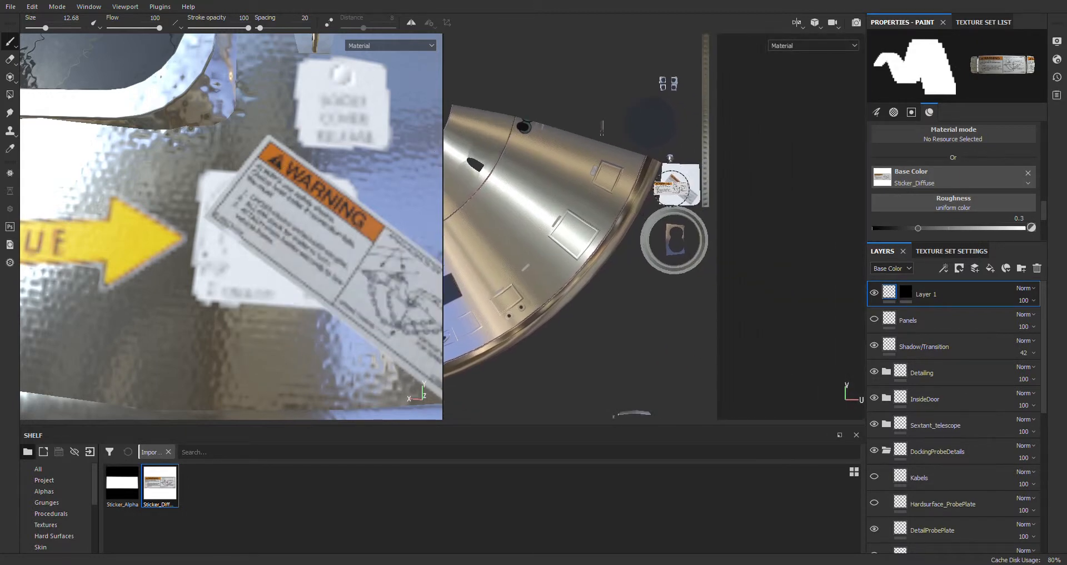
scroll(674, 187, up, 5)
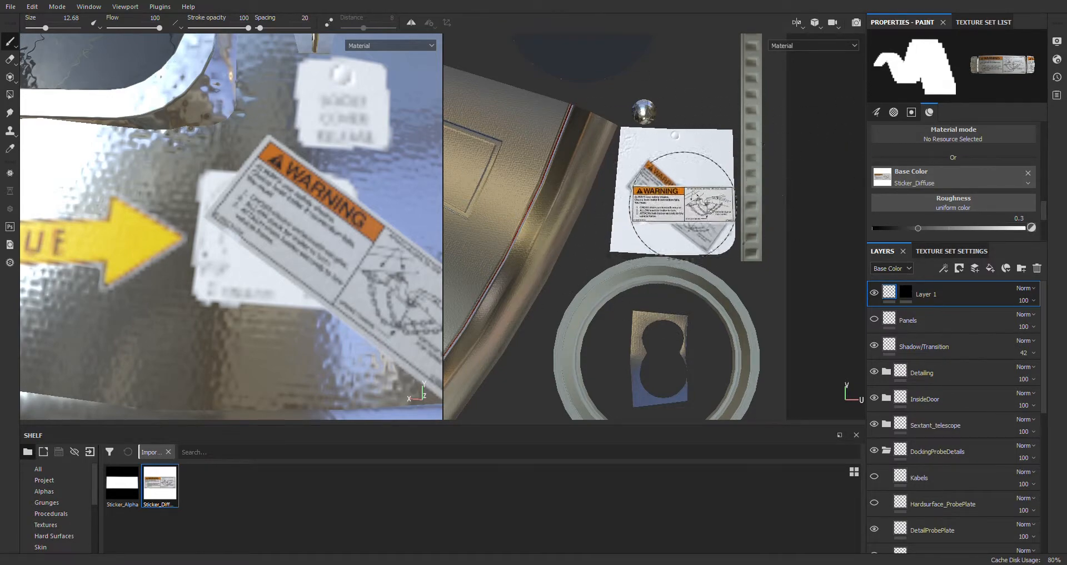
scroll(272, 244, down, 3)
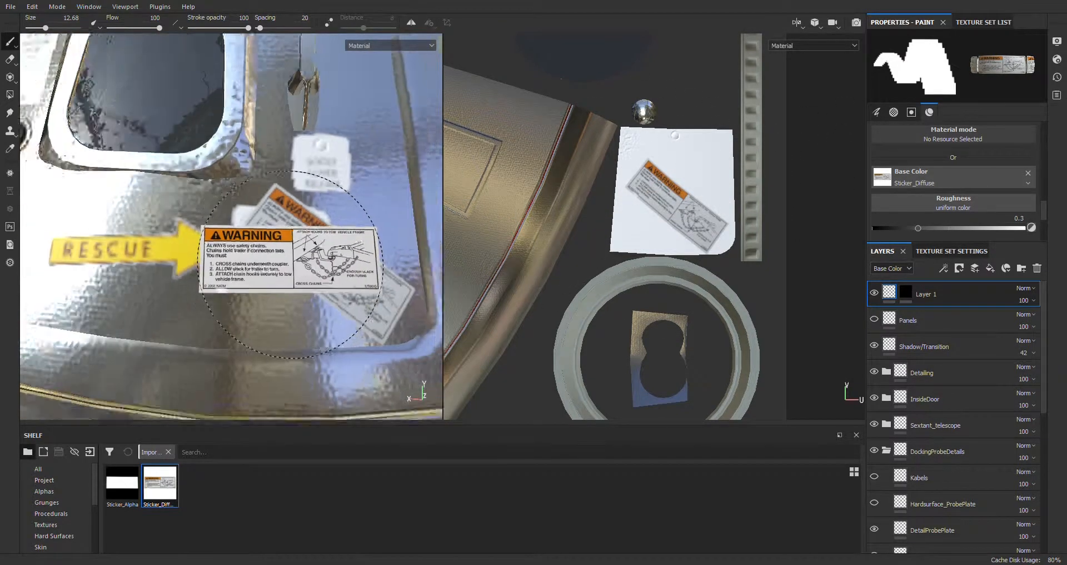
scroll(290, 265, down, 2)
alt+middle_drag(424, 146, 298, 125)
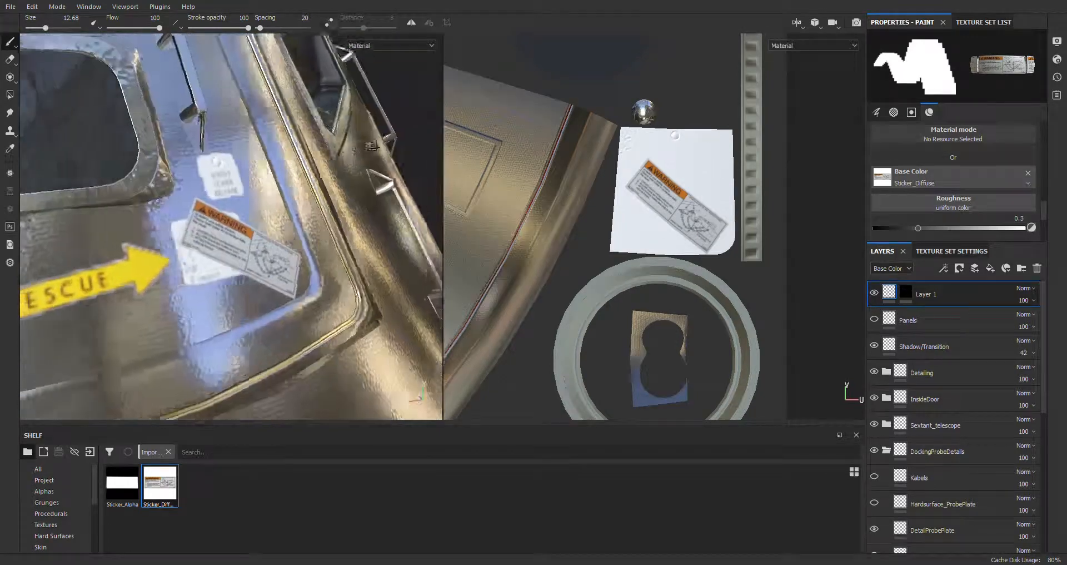